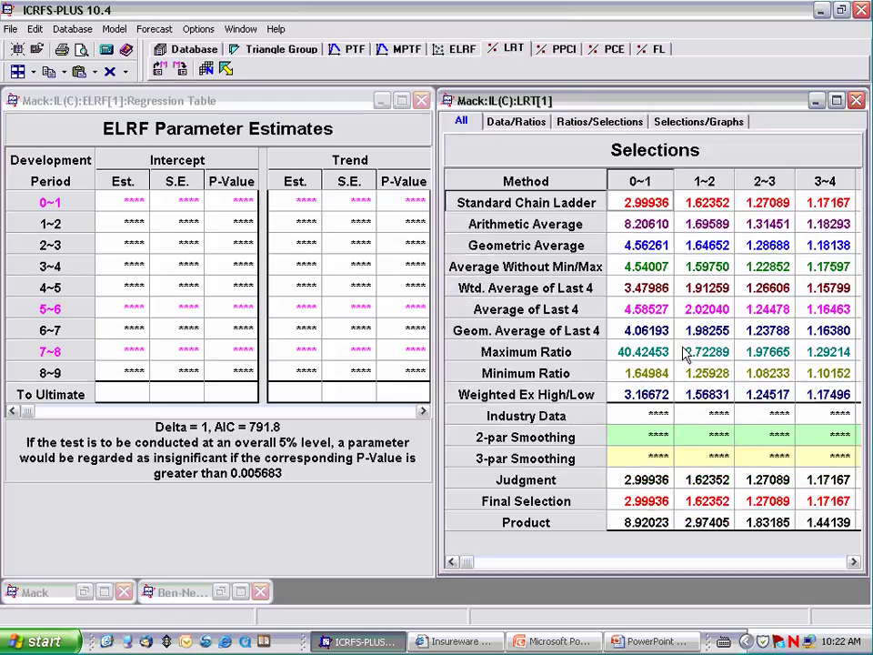
Bring the Ratio section of the ELRF regression table into view and highlight its estimates to compare with the Standard Chain Ladder ratios.
click(422, 411)
double_click(422, 411)
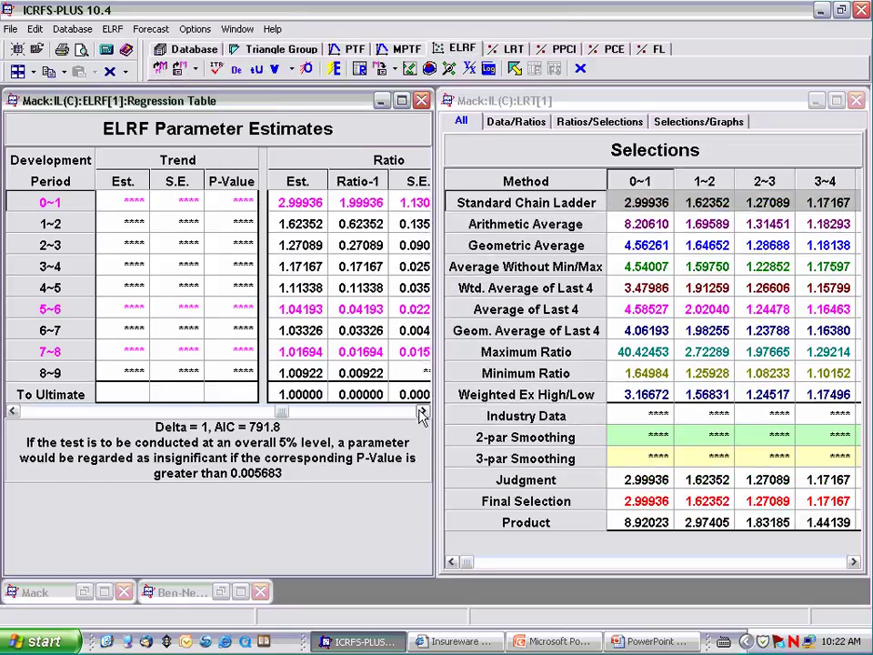
click(297, 181)
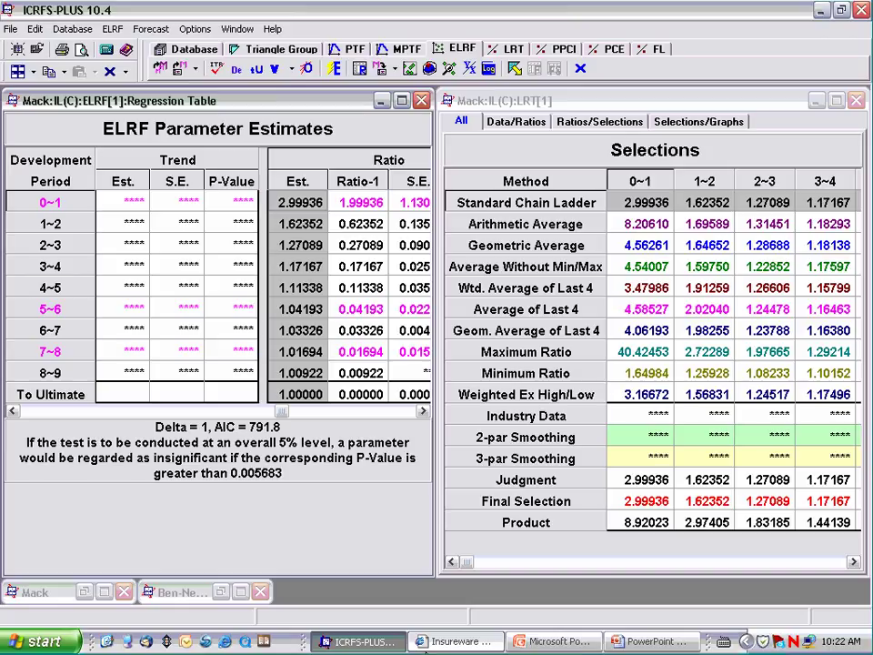
click(234, 162)
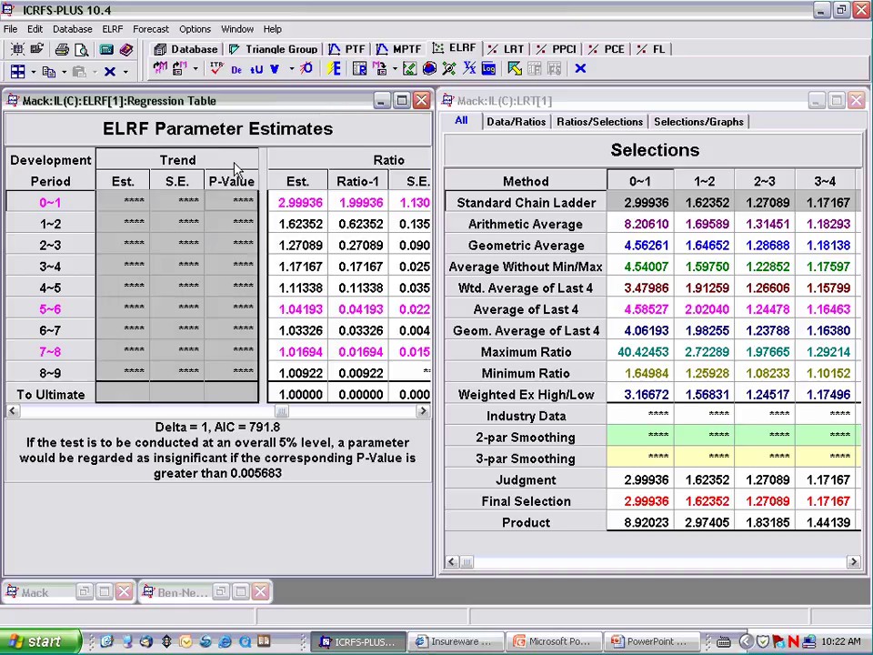
Refit the ELRF regression with the Ratio Only model template and Delta set to 2.
click(156, 73)
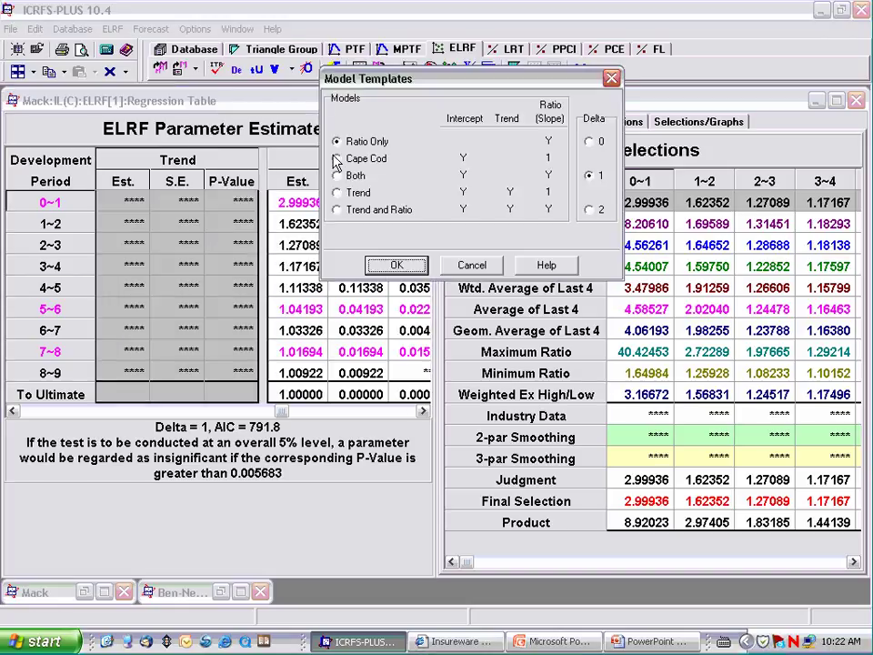
click(590, 210)
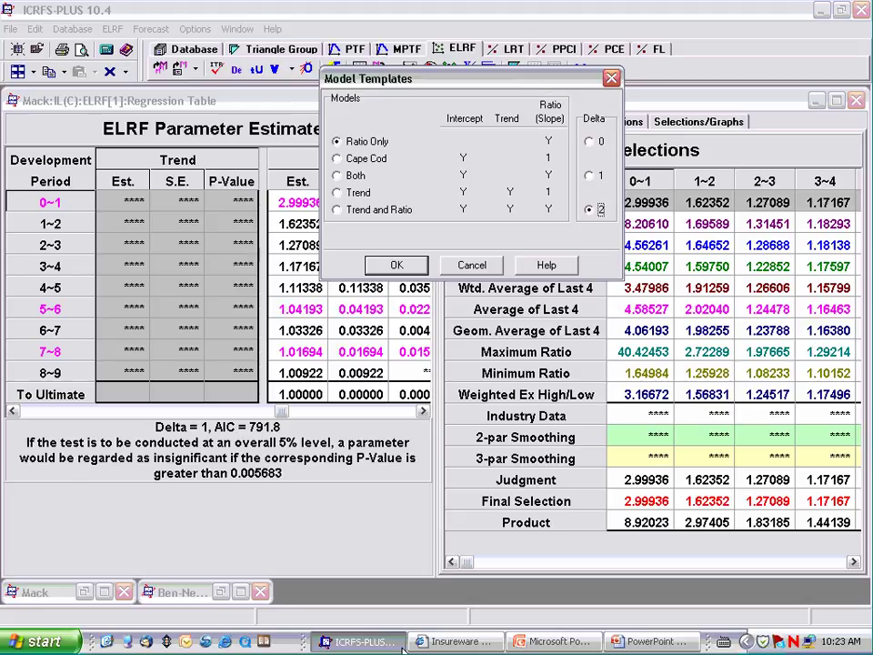
click(398, 266)
Compare the regression table's ratio estimates with the Arithmetic Average row of the LRT selections, highlighting both.
click(423, 411)
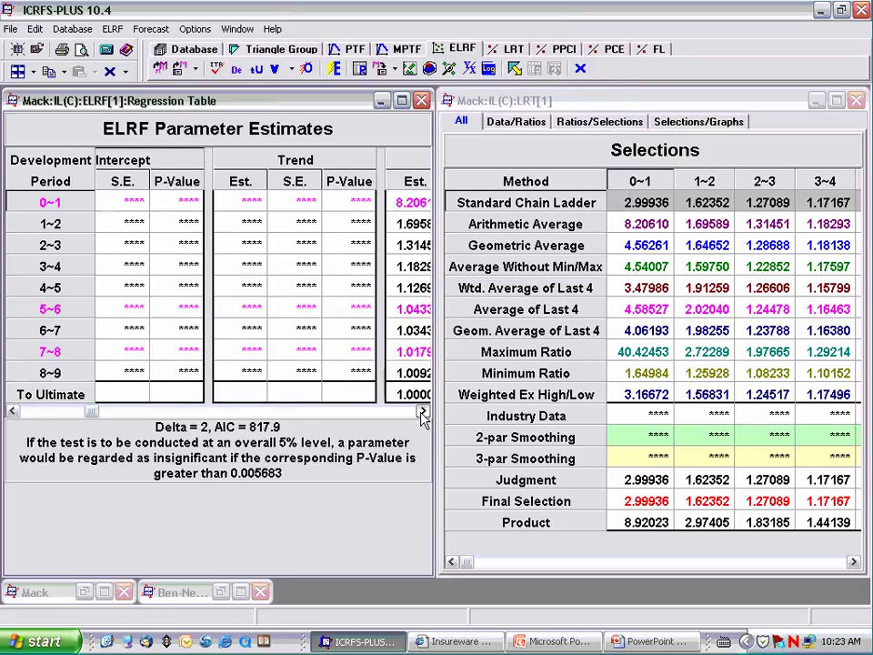
double_click(422, 411)
click(423, 411)
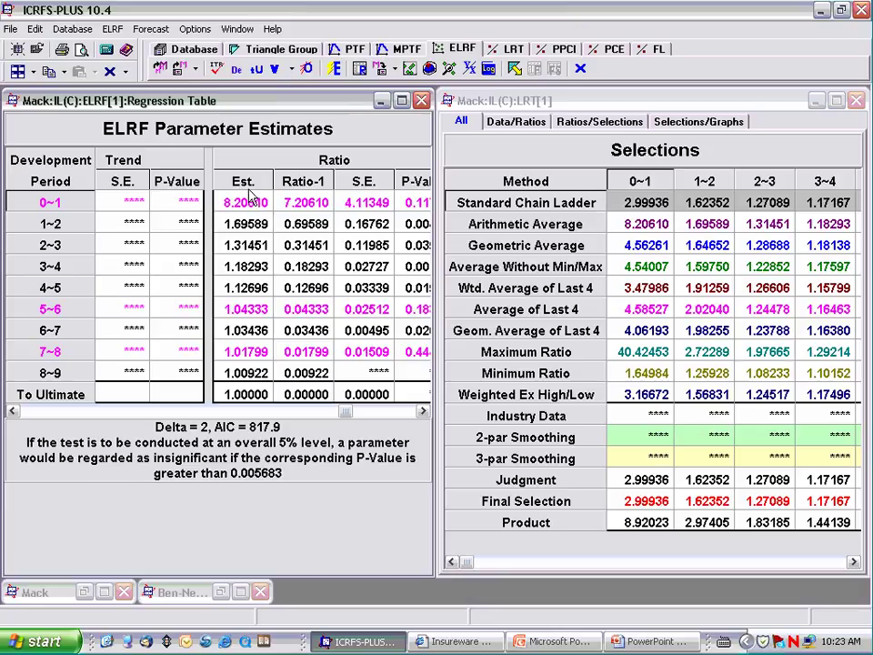
click(249, 192)
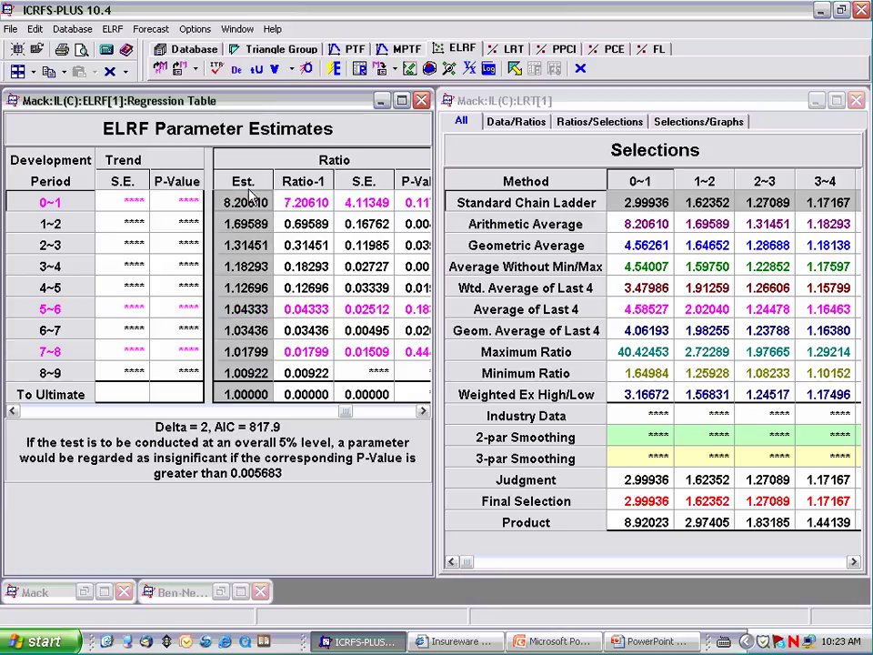
click(575, 231)
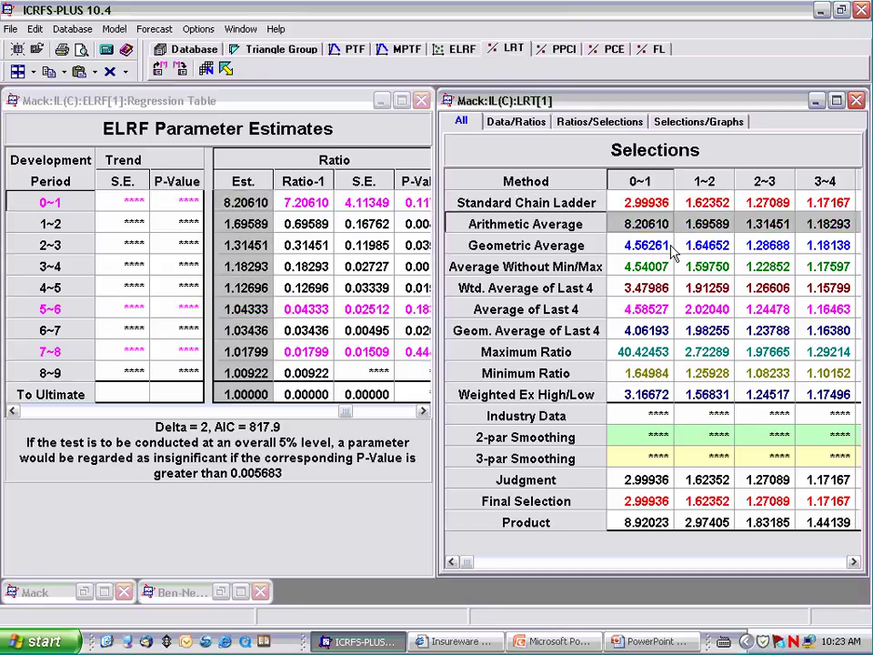
Close the LRT selections window and refit the Ratio Only model with Delta set to 0.
click(857, 101)
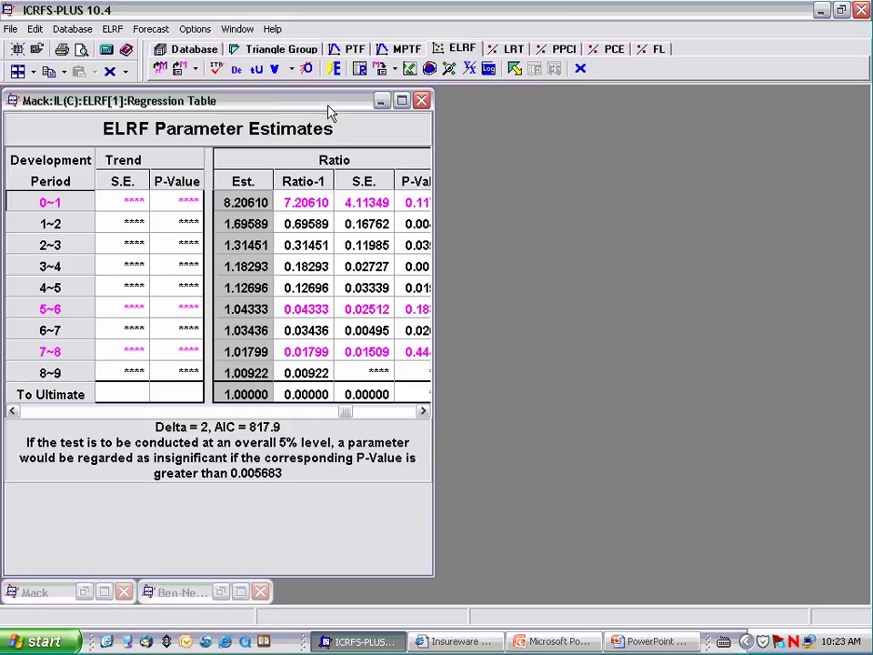
drag(318, 100, 487, 109)
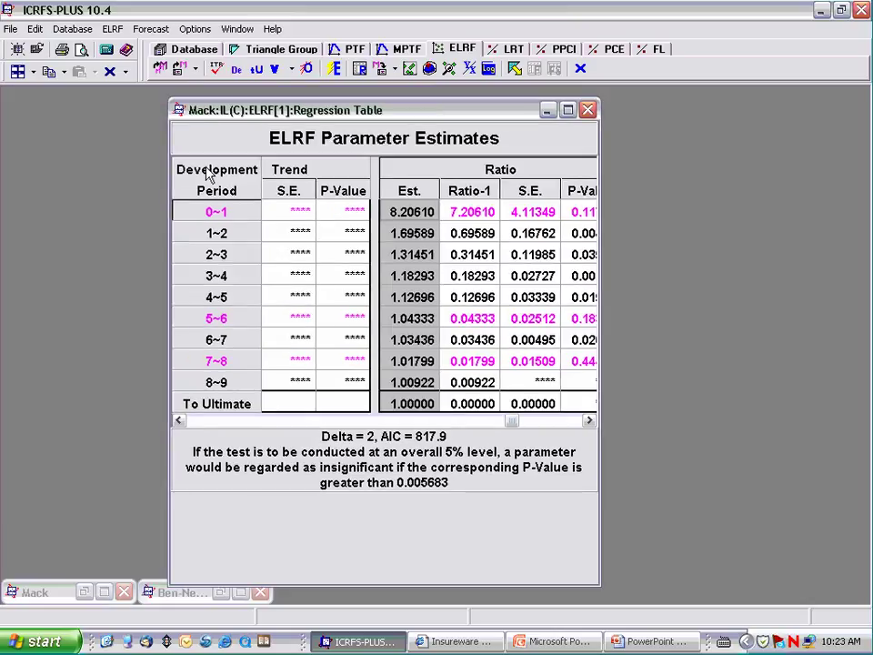
click(160, 68)
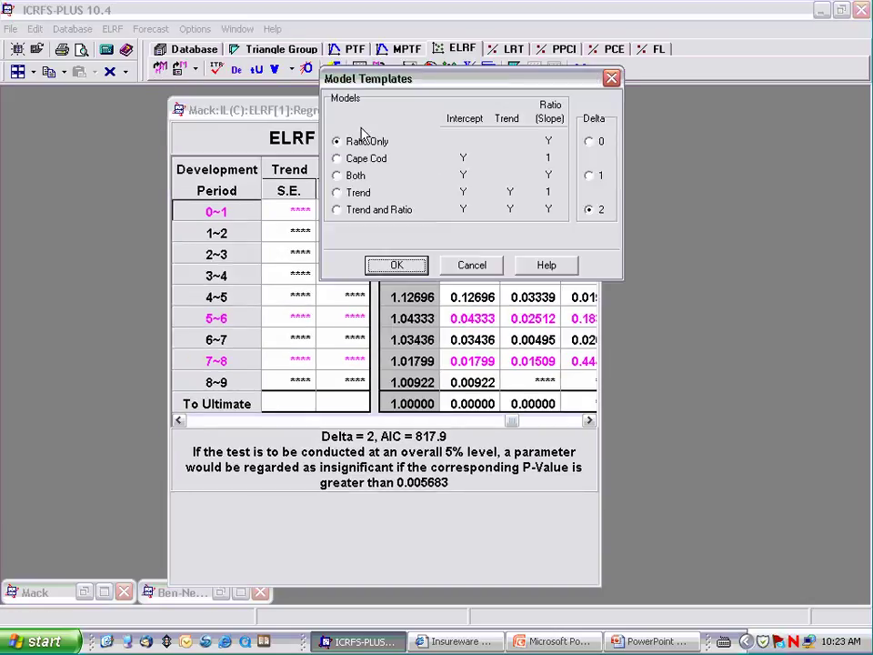
click(590, 141)
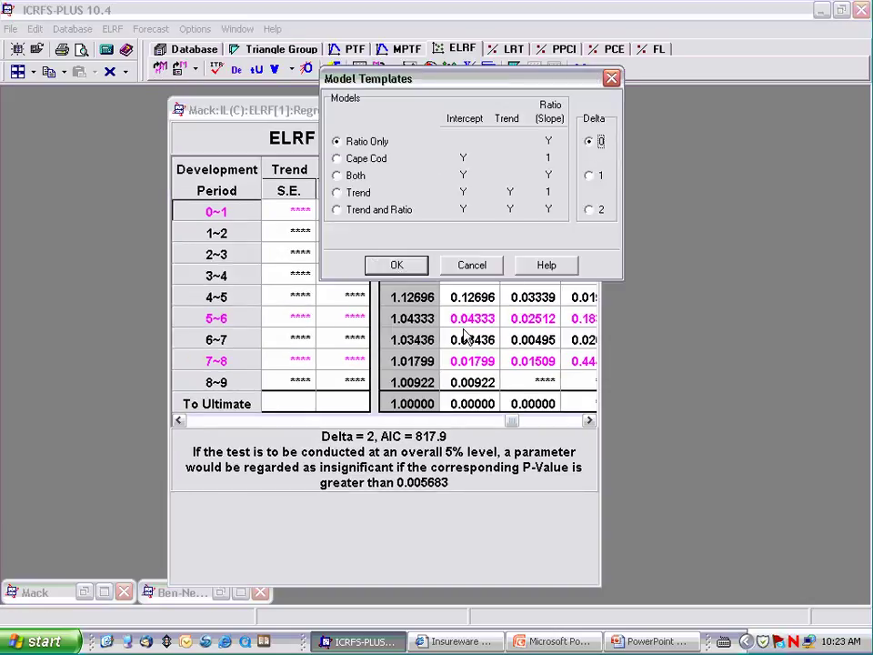
click(397, 265)
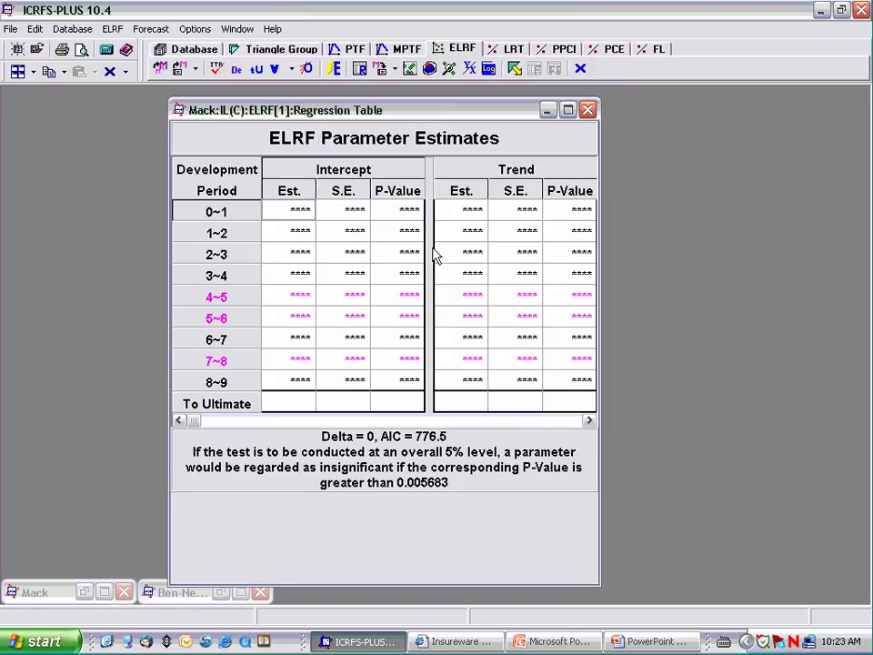
Open the Y/X plots of the ELRF model and the cumulative triangle IL(C) from the Mack triangle group.
click(470, 69)
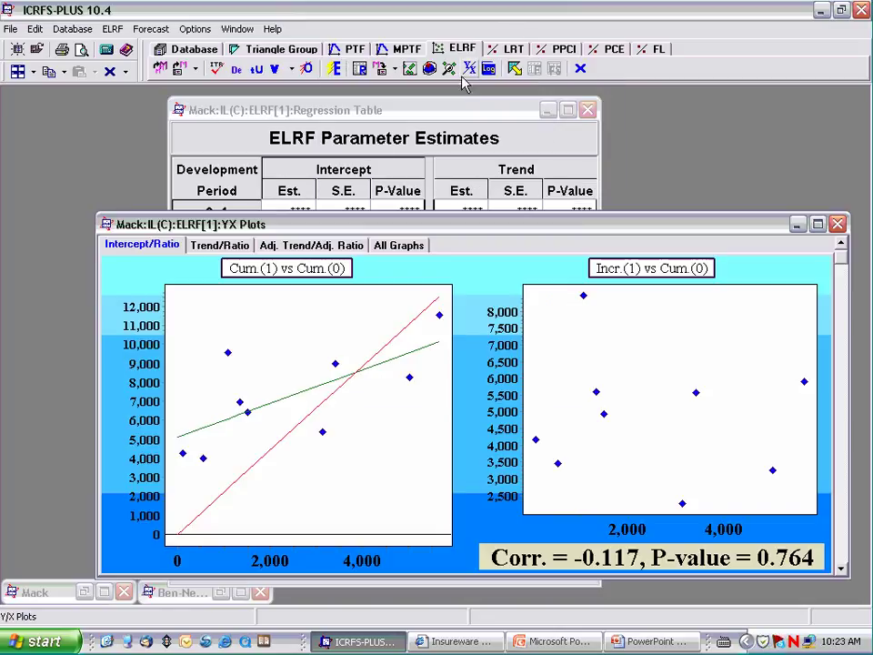
click(304, 71)
double_click(123, 308)
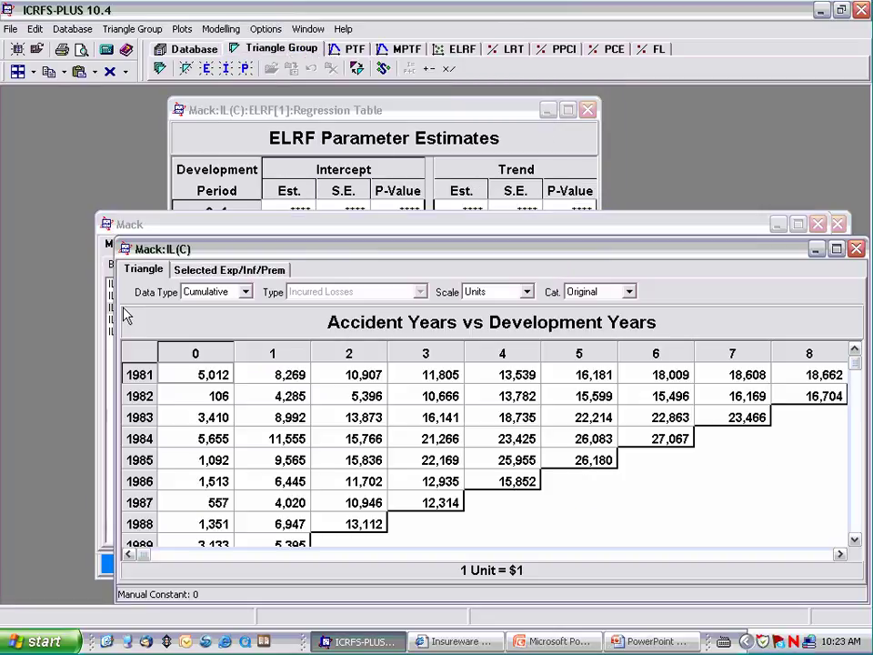
Return to the ELRF model's Y/X plots and open its ratios table.
click(462, 51)
click(469, 55)
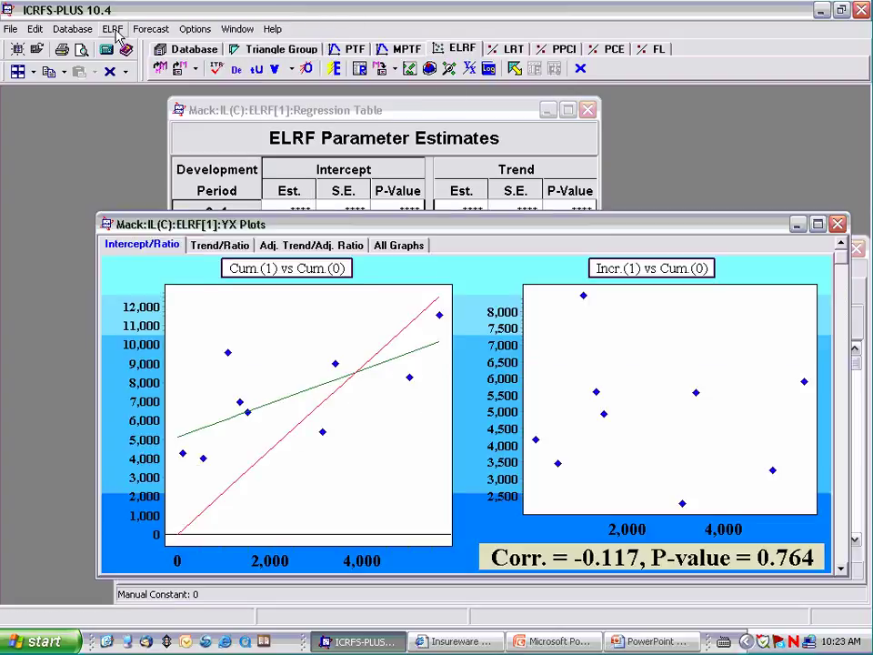
click(112, 29)
click(132, 65)
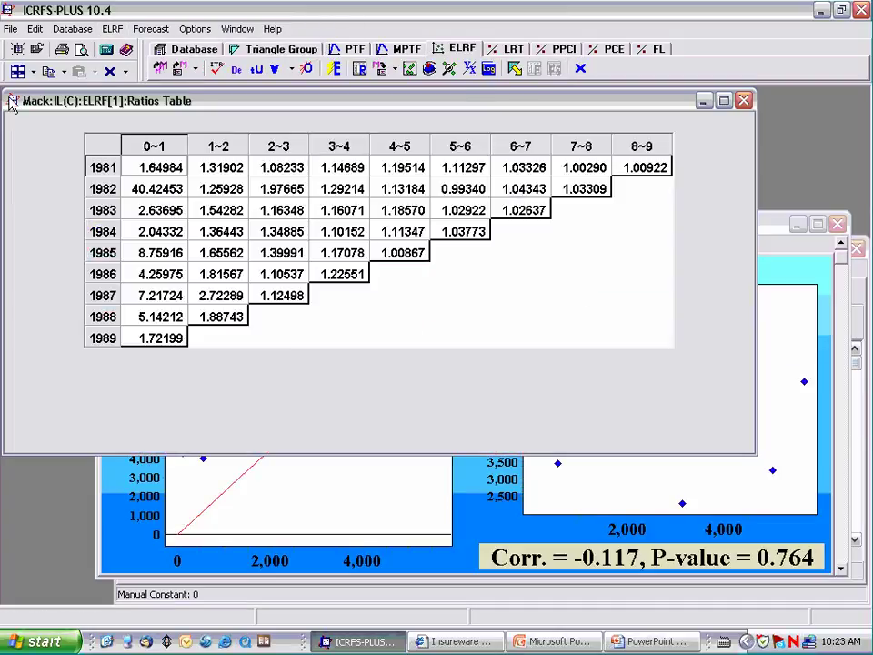
Minimize the triangle groups and the regression table, and tile the ratios table, Y/X plots and triangle windows.
click(33, 73)
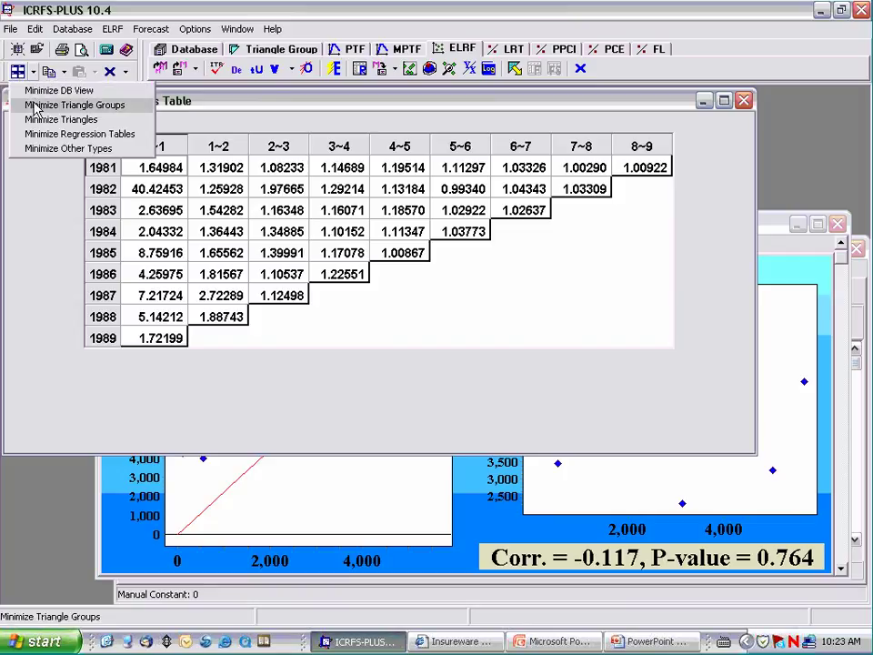
click(37, 106)
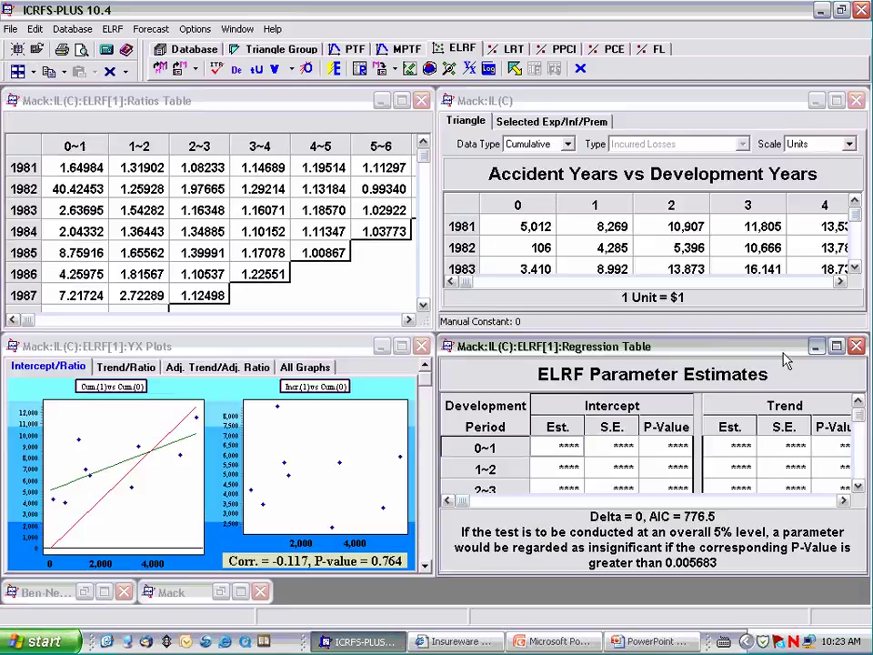
click(815, 349)
click(18, 73)
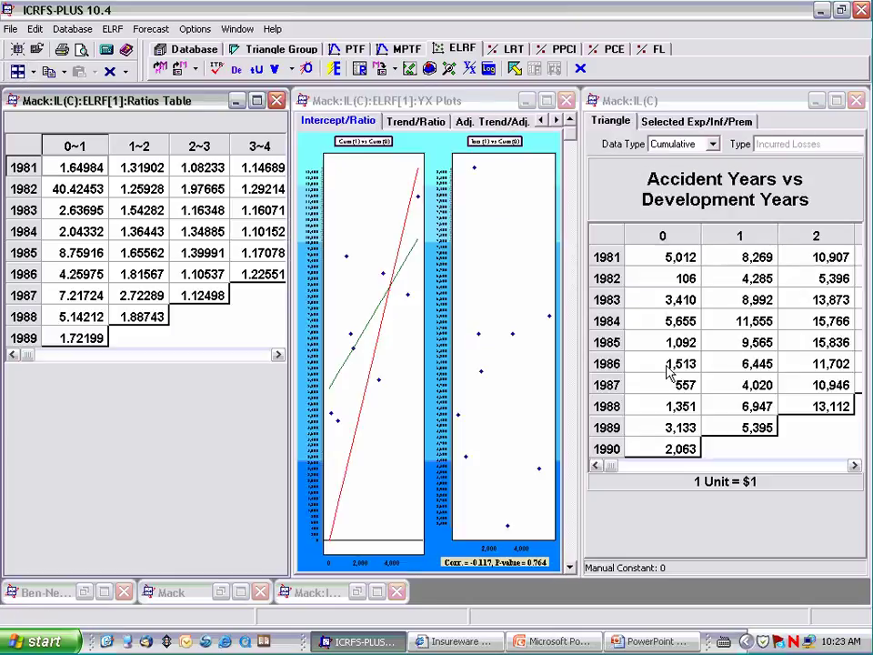
Widen the Y/X plots window and narrow the Mack:IL(C) triangle window, keeping its development years 0 and 1 in view.
click(588, 335)
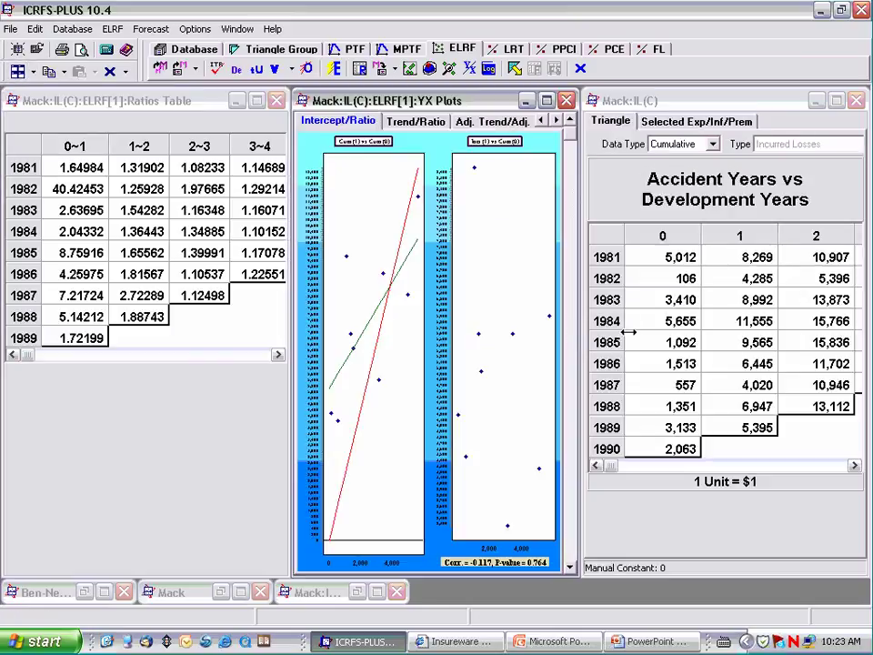
drag(705, 327, 706, 328)
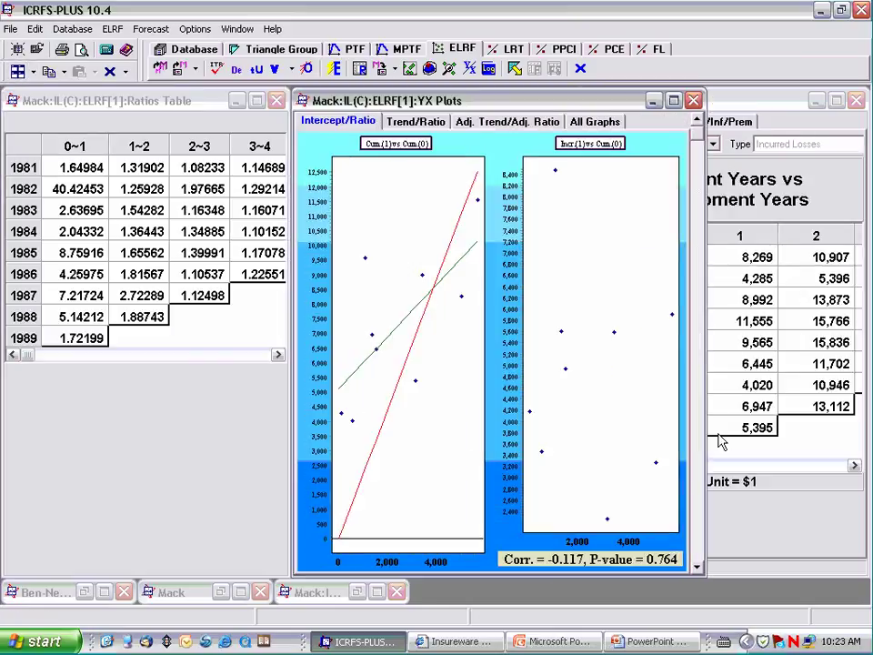
click(778, 479)
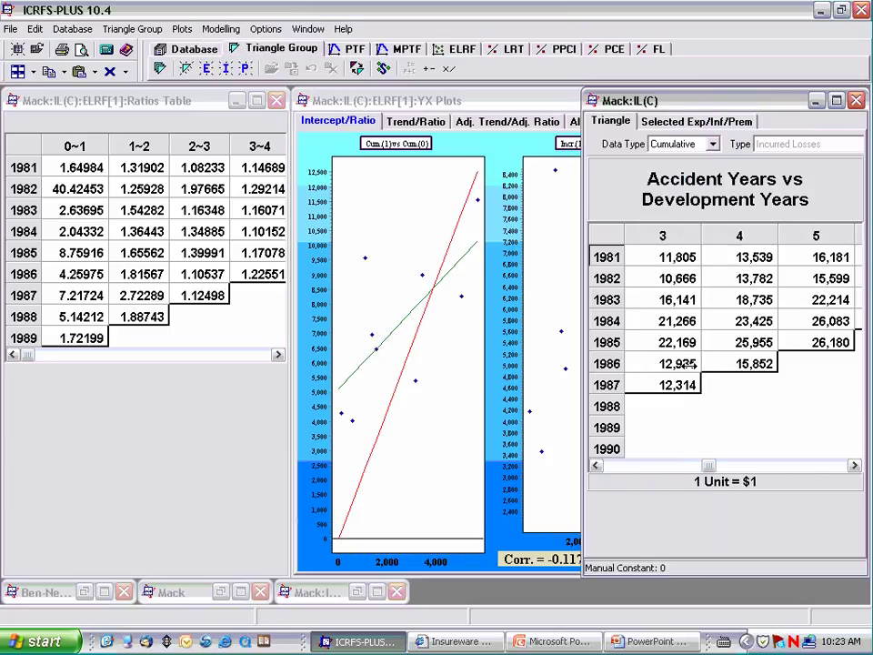
drag(706, 365, 705, 365)
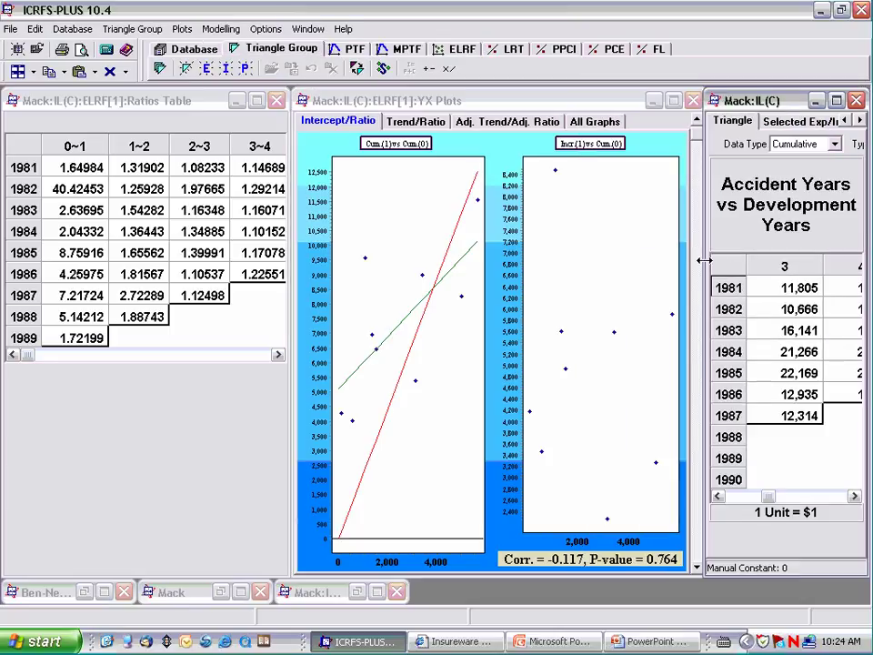
drag(701, 261, 641, 255)
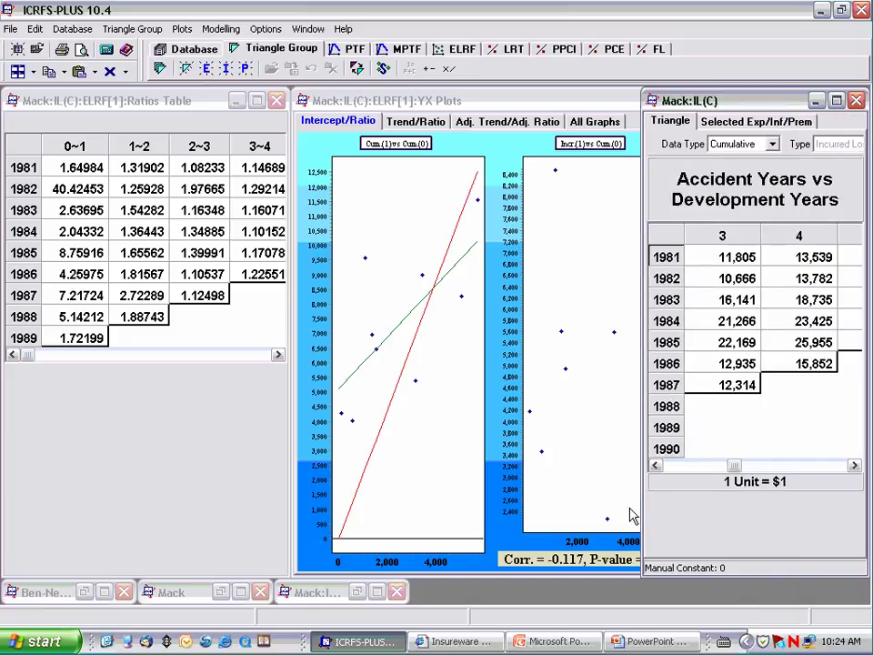
click(656, 465)
click(656, 465)
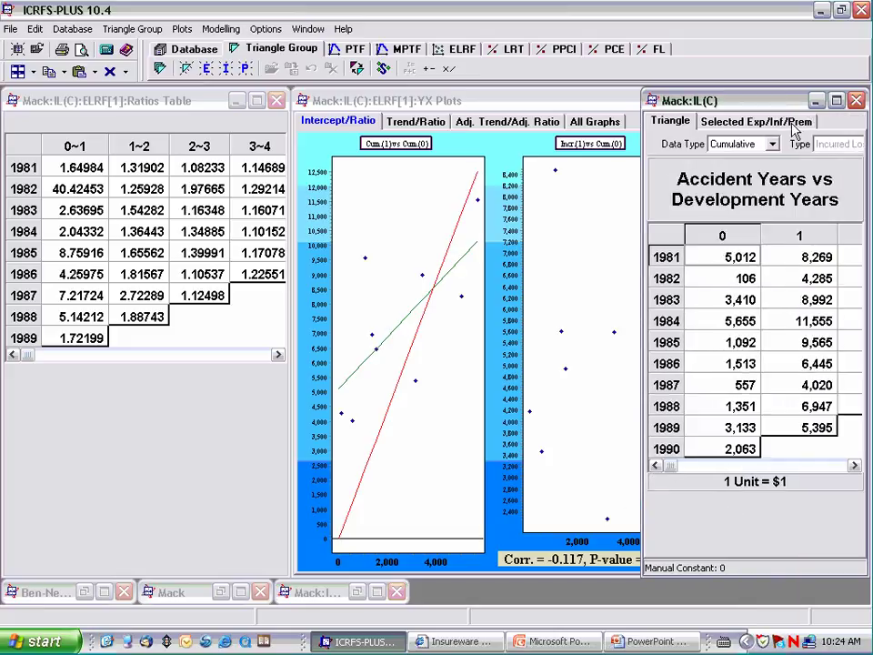
Show only the Cum.(1) vs Cum.(0) plot in the Y/X plots window and narrow the ratios table to its 0~1 column.
click(320, 103)
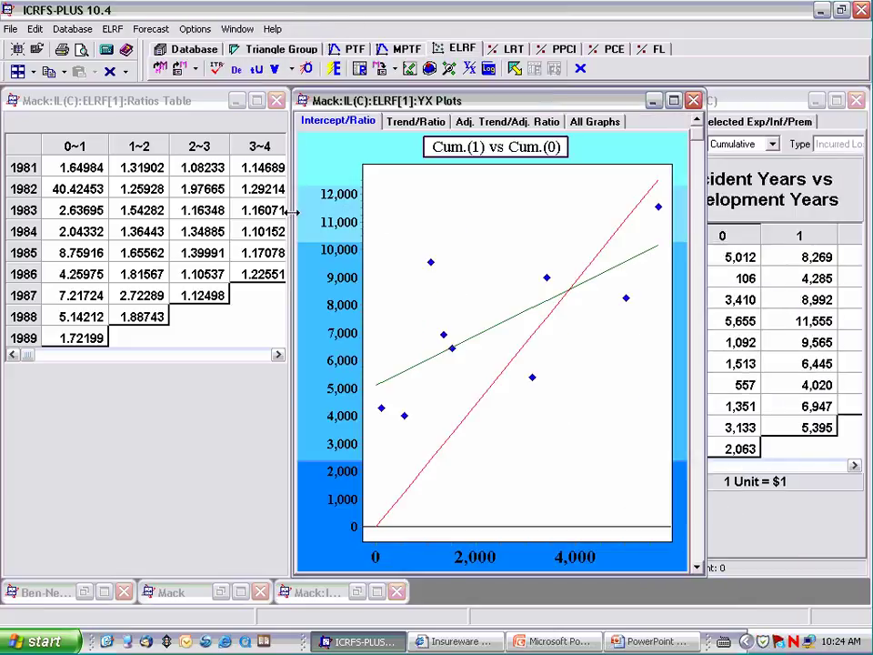
click(284, 211)
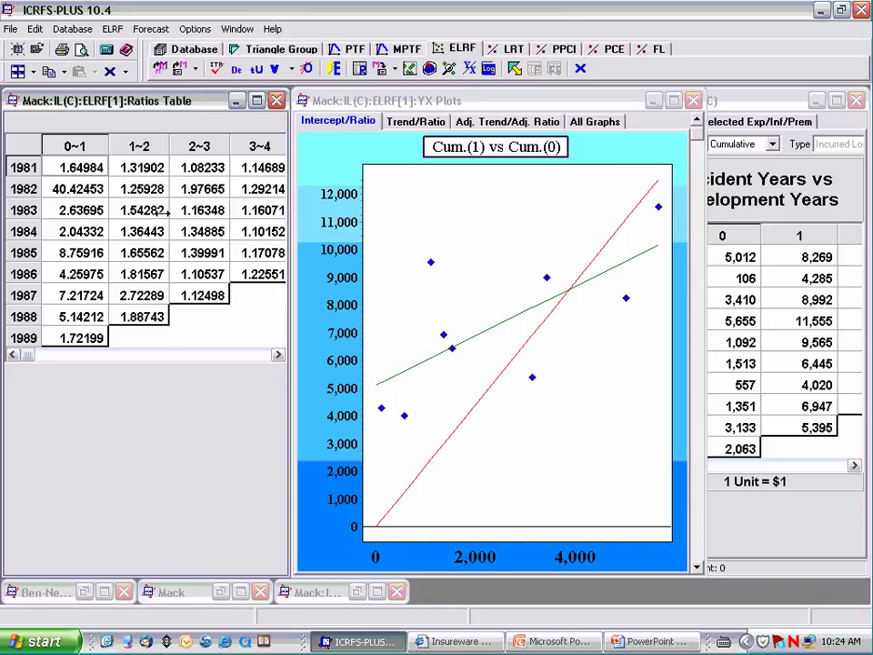
drag(131, 210, 132, 211)
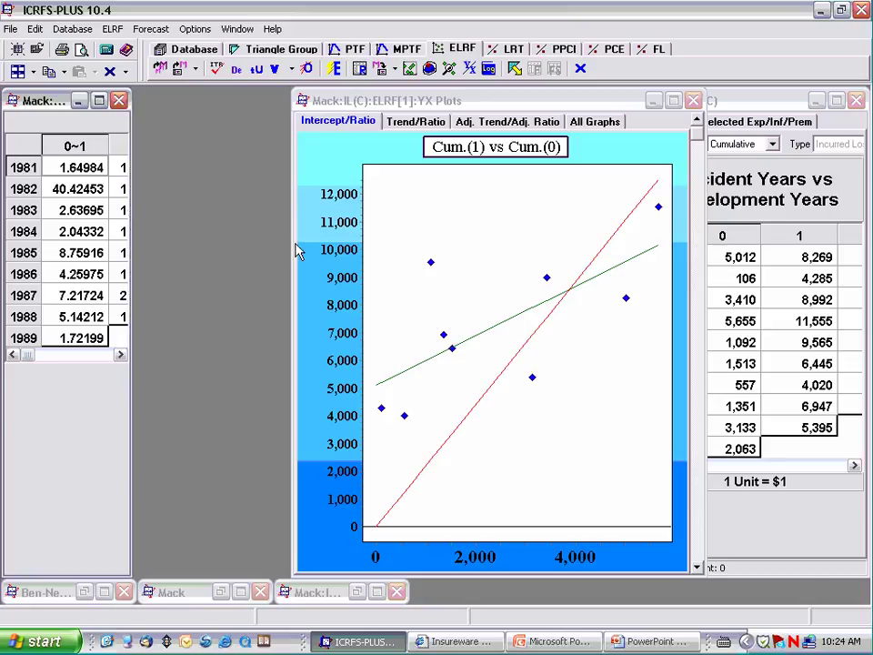
Resize the Y/X plots window on both sides so it fits between the ratios table and the triangle.
drag(290, 245, 190, 243)
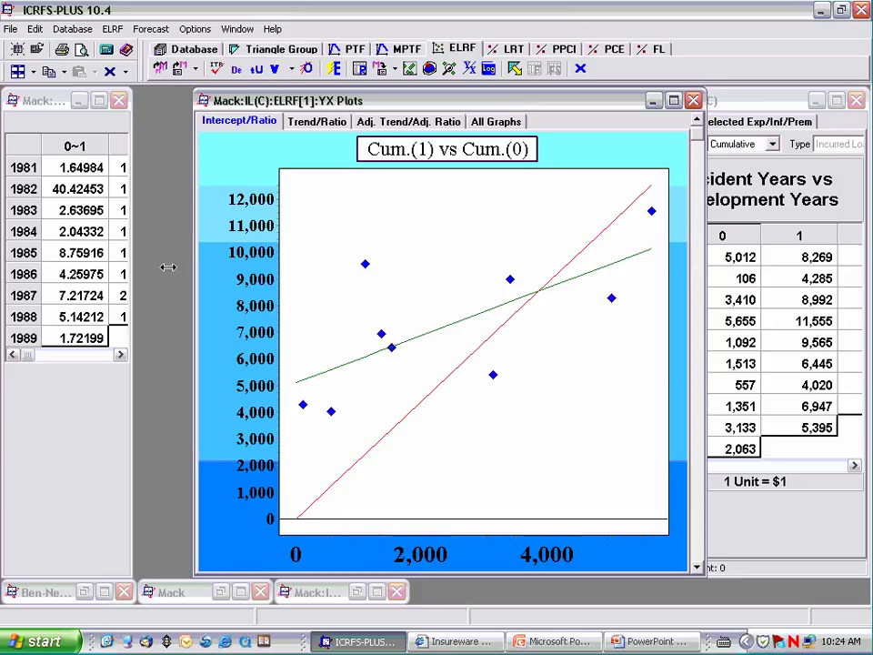
drag(168, 266, 143, 269)
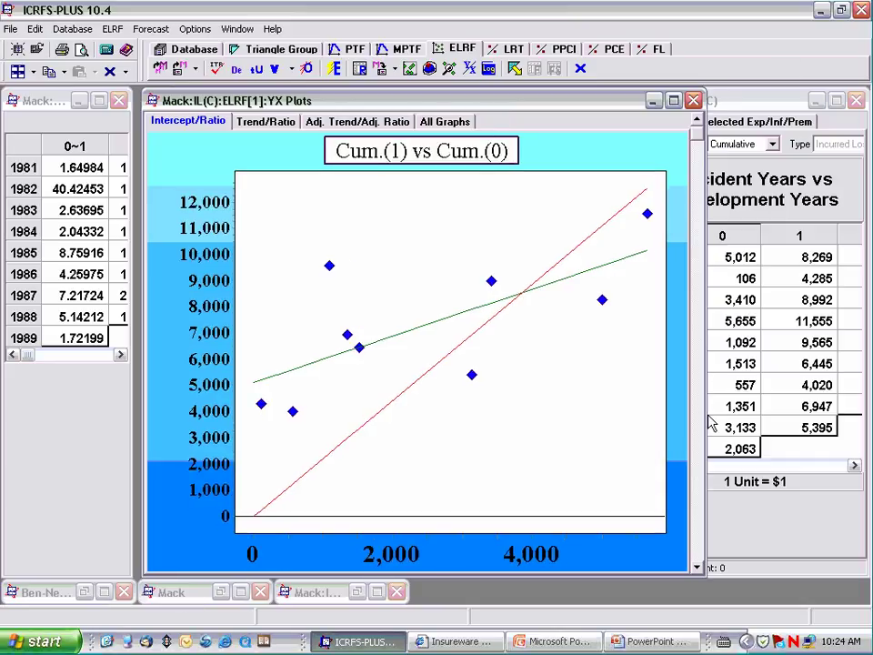
drag(674, 355, 663, 357)
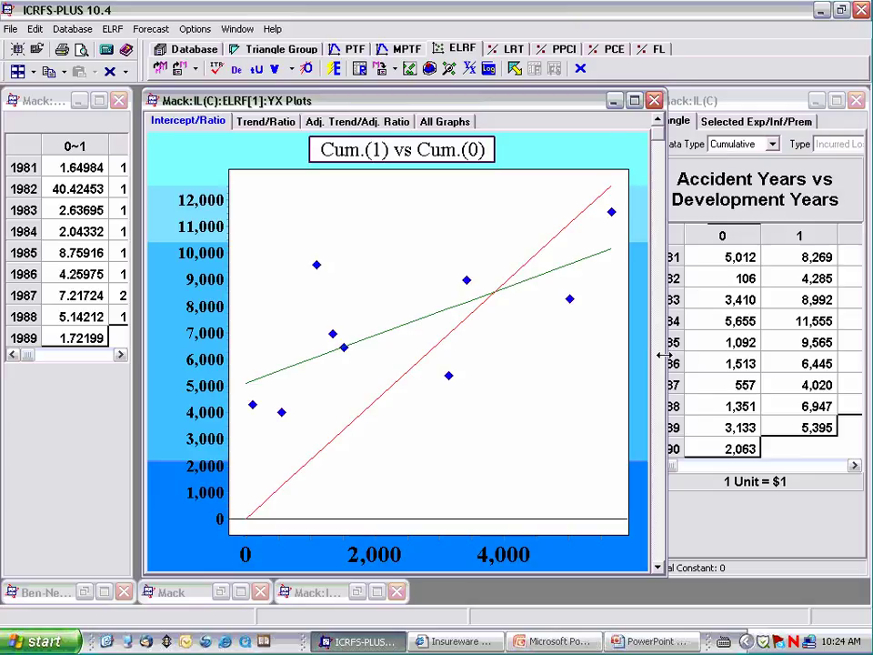
drag(655, 356, 622, 355)
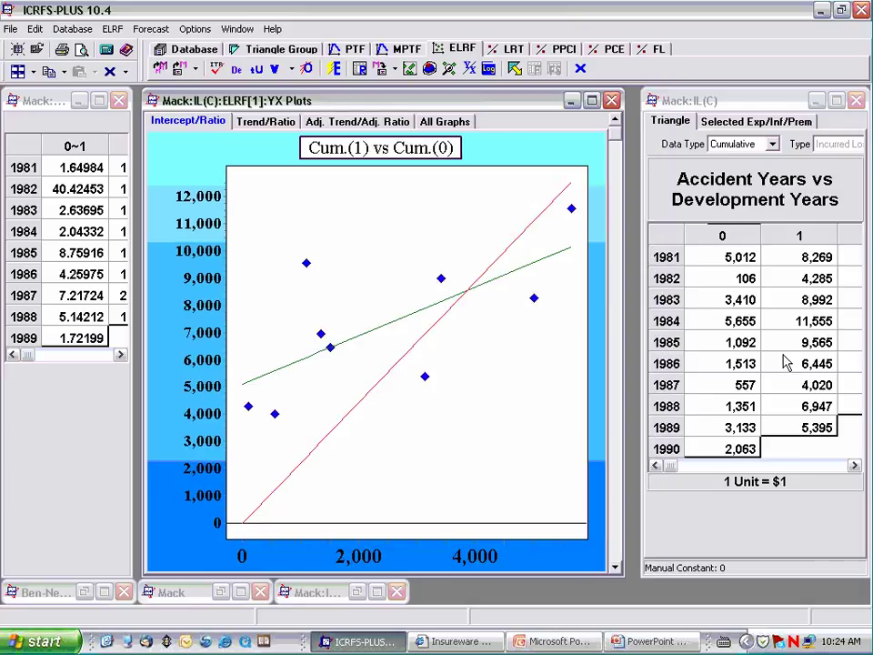
Highlight the triangle's cumulative values in development years 1 and 0, covering accident years 1981 to 1989 in year 0.
drag(808, 264, 778, 412)
drag(738, 256, 733, 429)
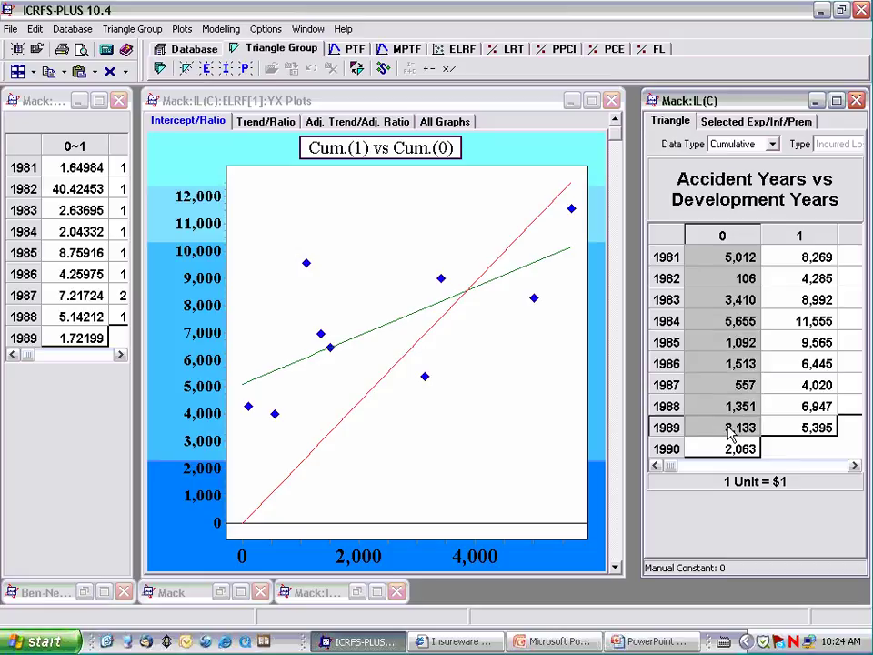
Highlight the triangle's cumulative values for accident year 1984 in development years 0 and 1.
click(733, 321)
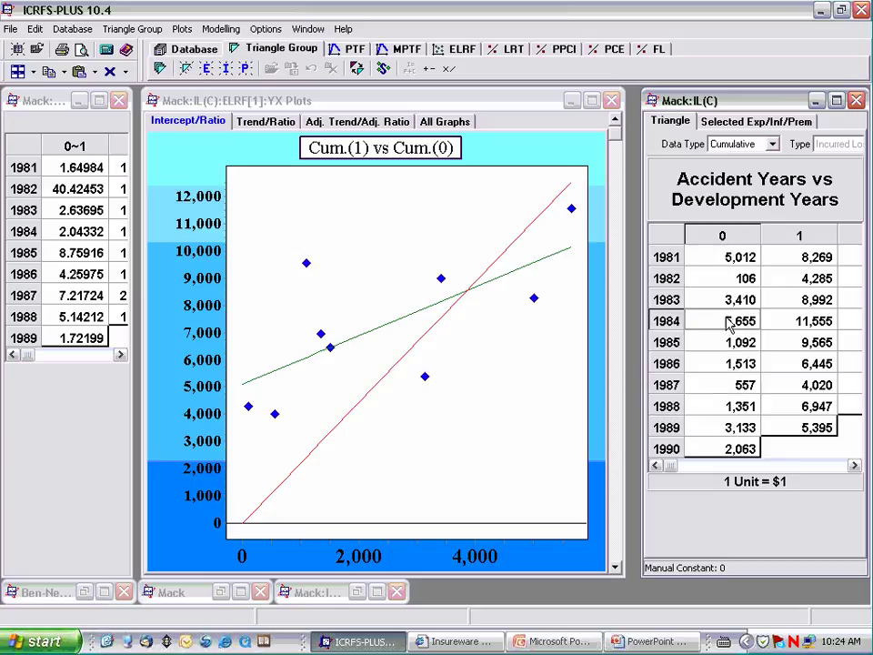
click(745, 326)
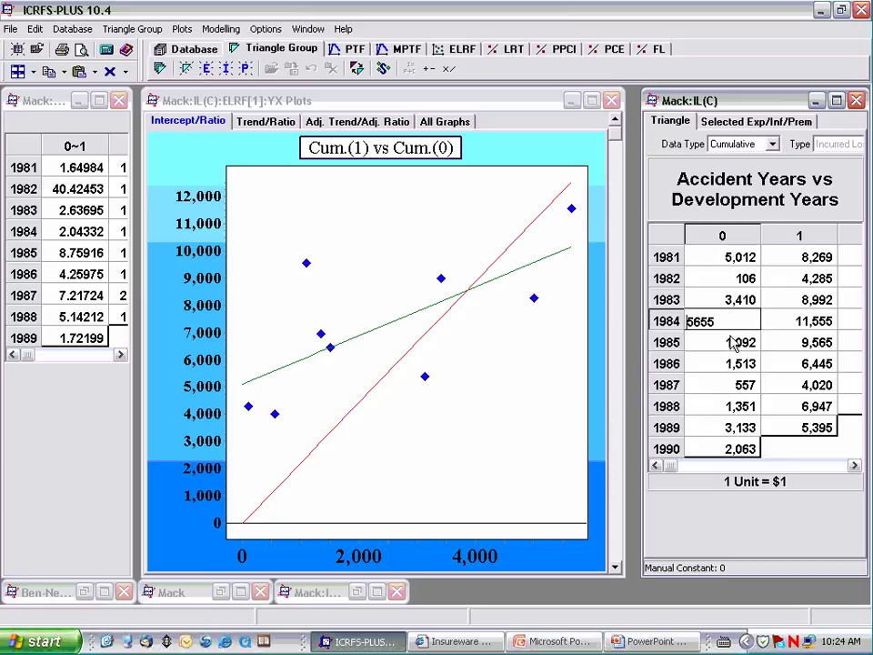
key(Return)
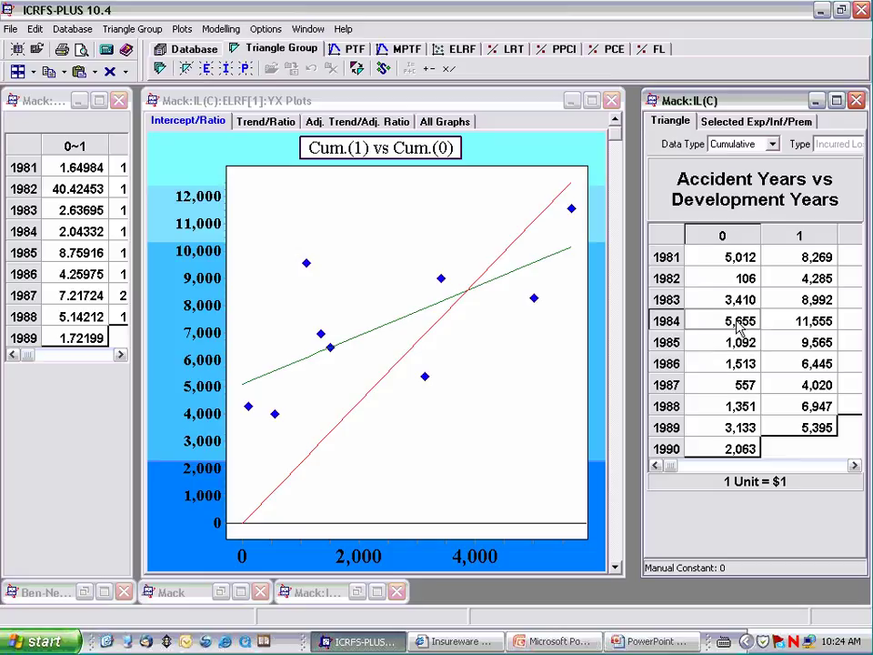
click(765, 328)
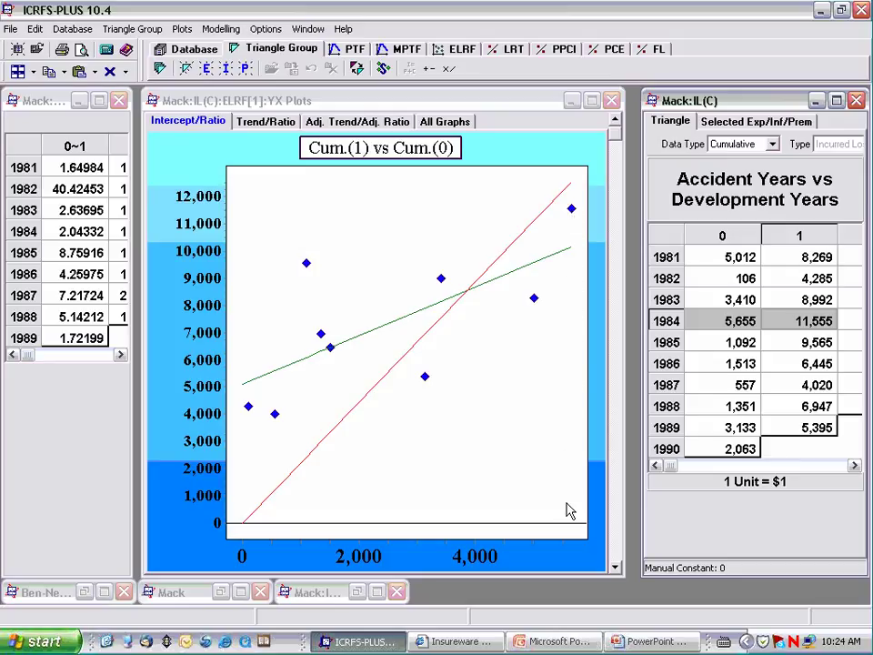
Select the 1984 ratio in the 0~1 column and highlight the triangle's 1985 values in development years 0 and 1.
click(560, 530)
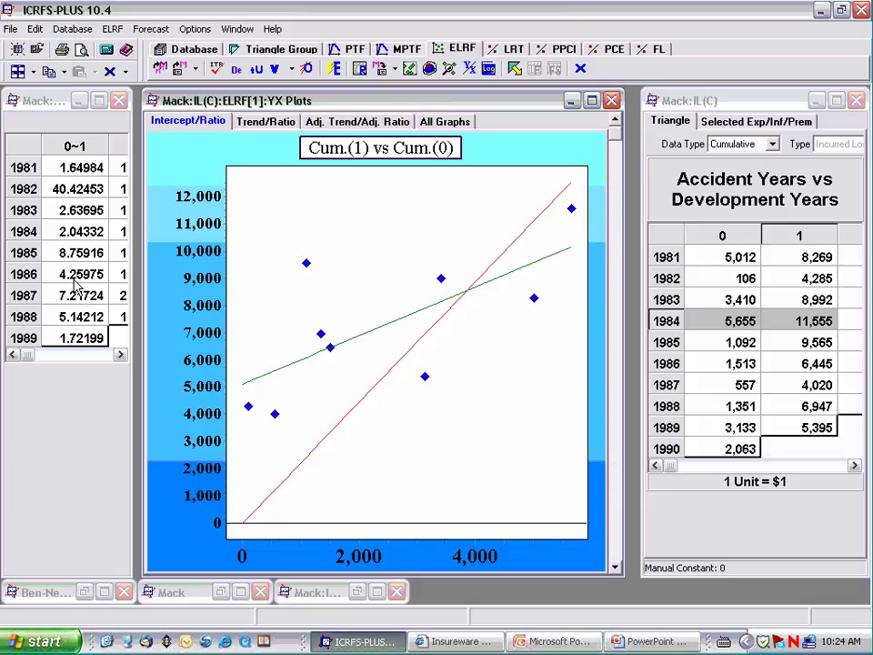
click(77, 235)
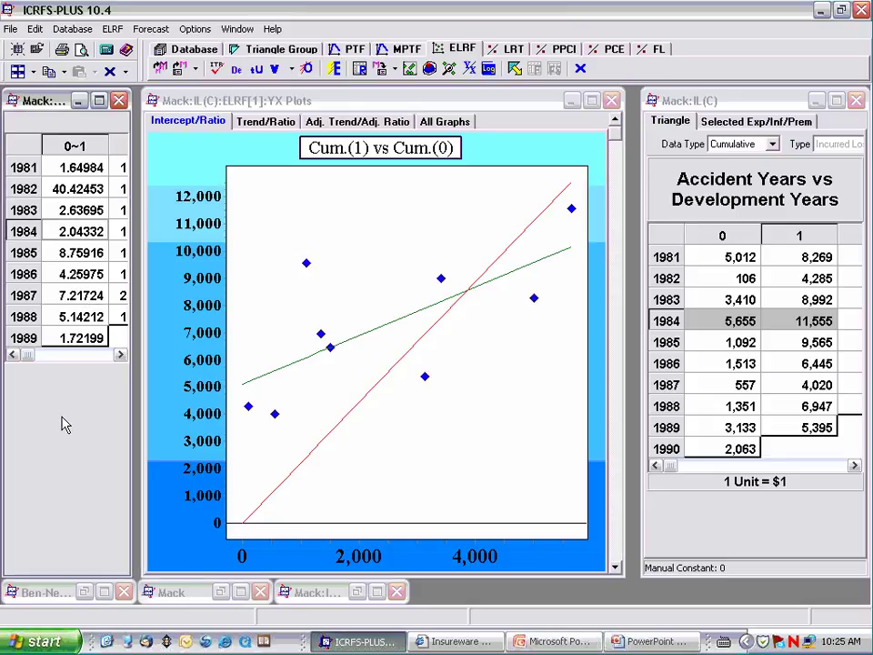
click(767, 345)
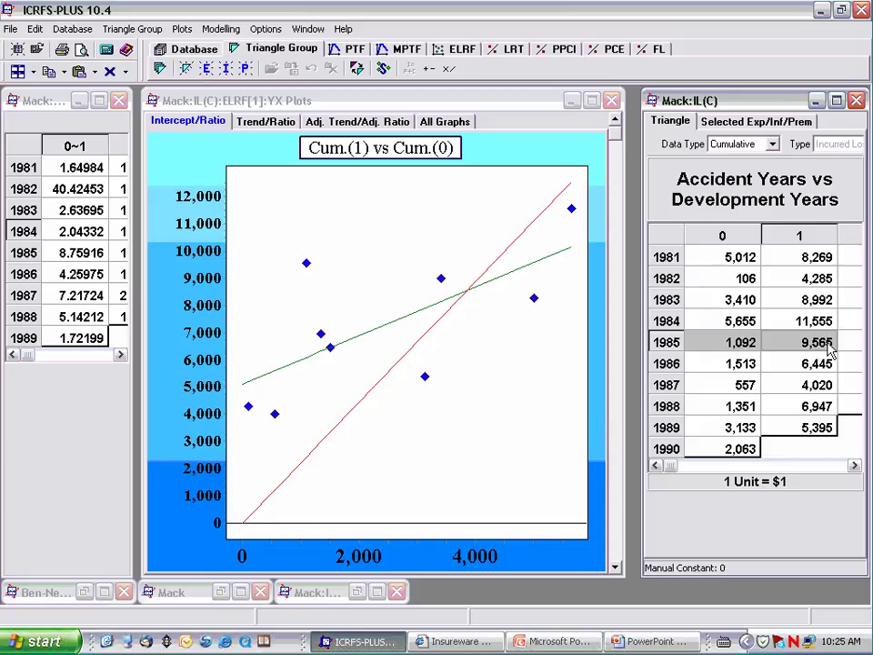
click(748, 351)
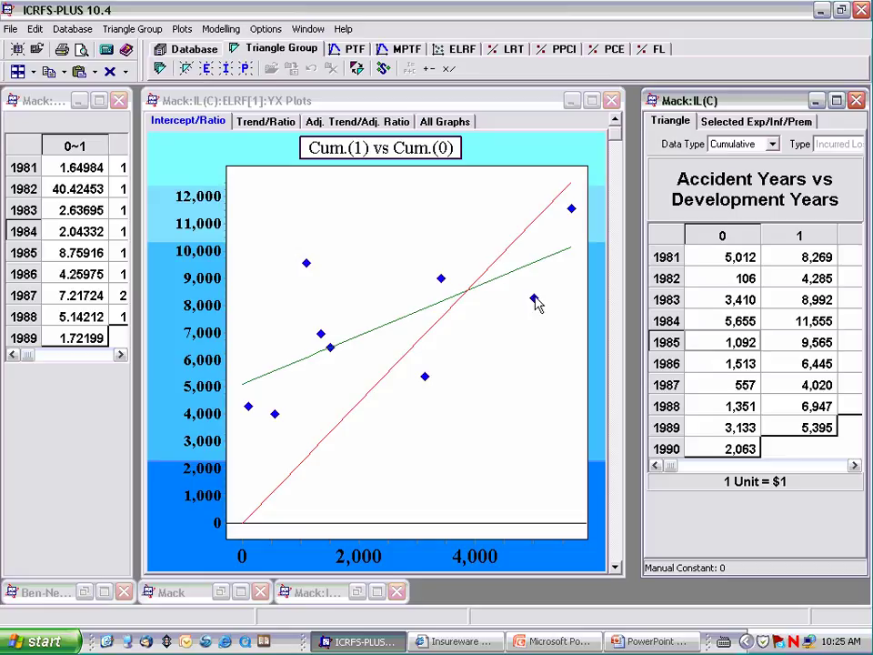
Close the ratios table and the Mack:IL(C) triangle, and maximize the Y/X plots window.
click(120, 101)
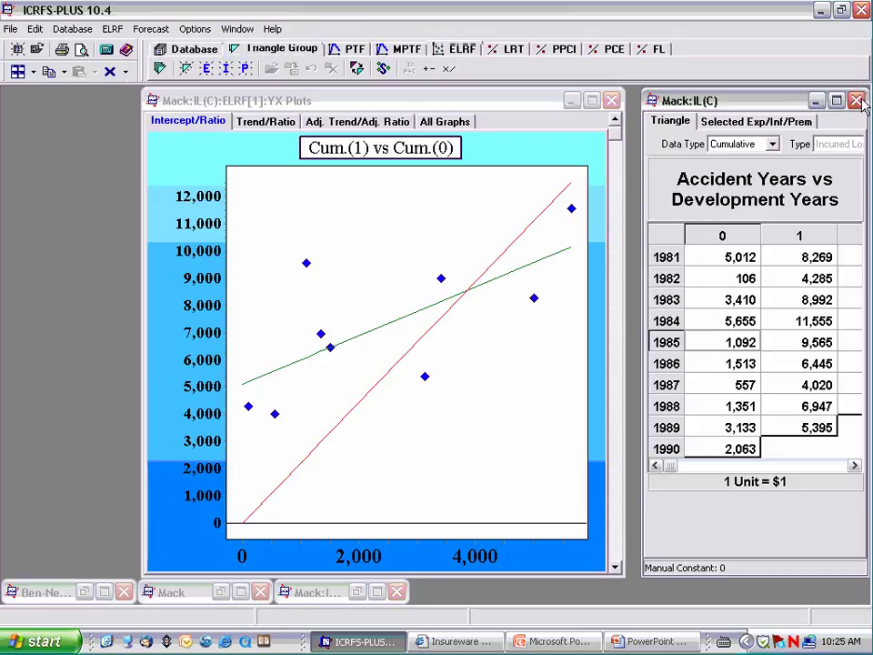
click(857, 100)
click(592, 101)
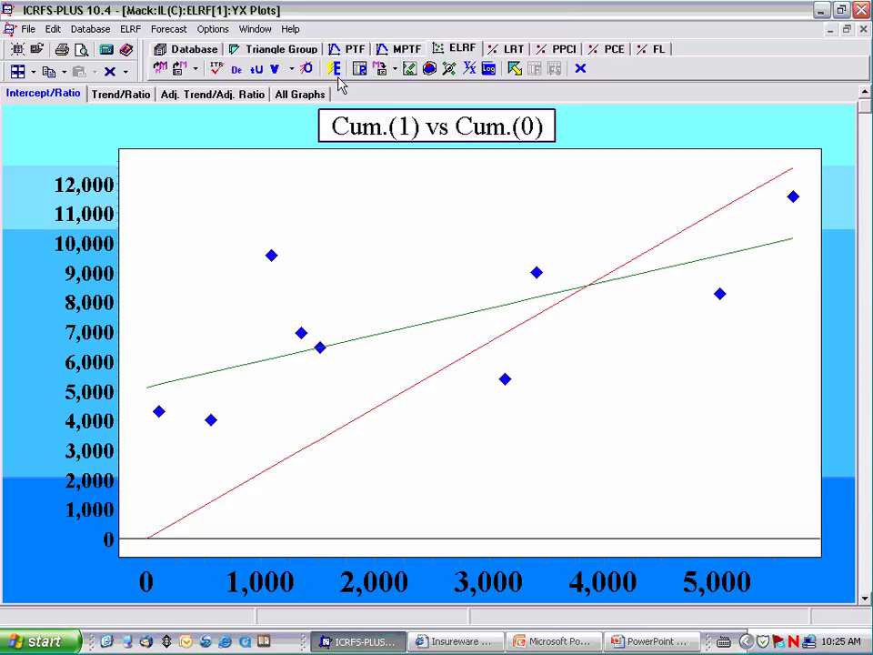
Display the weighted standardized residual plots and exclude development years 2 to 8, re-estimating the model.
click(410, 71)
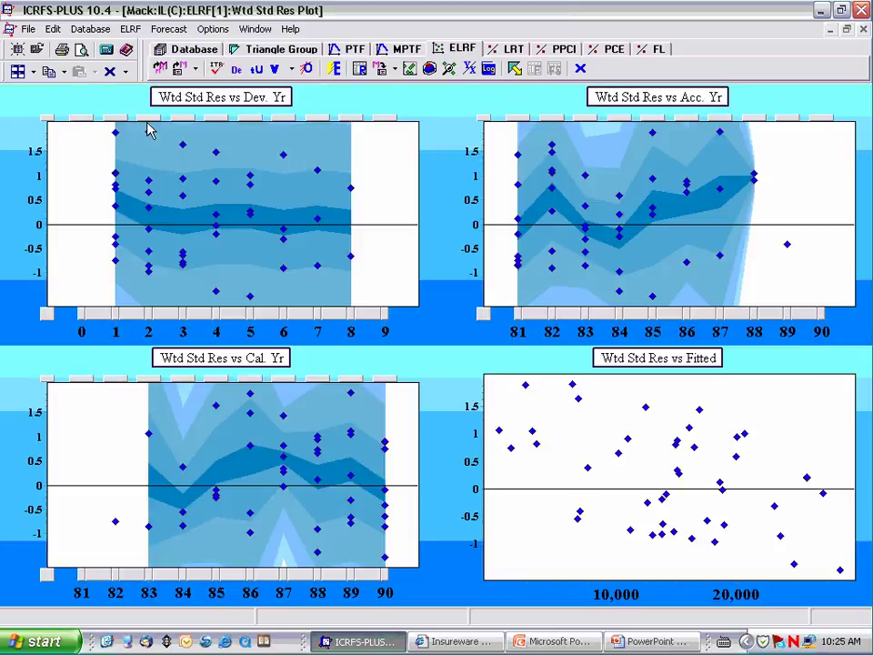
click(182, 123)
click(216, 123)
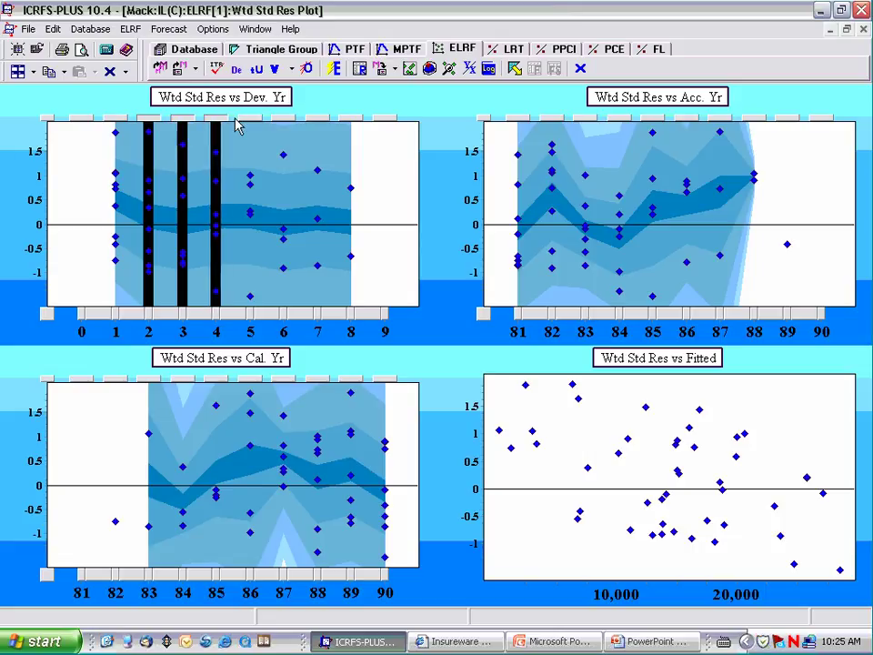
click(250, 123)
click(284, 123)
click(318, 123)
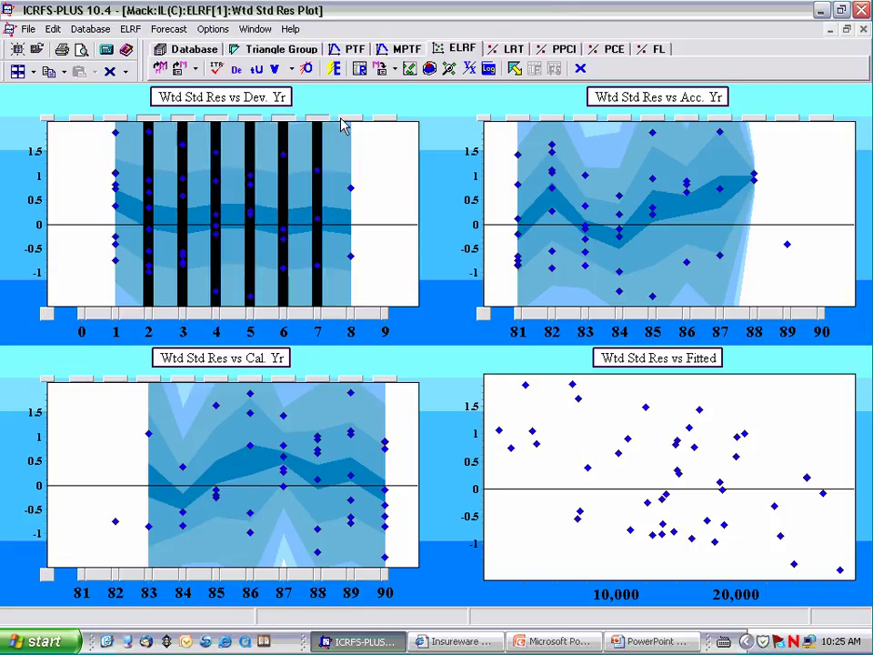
click(350, 125)
click(248, 63)
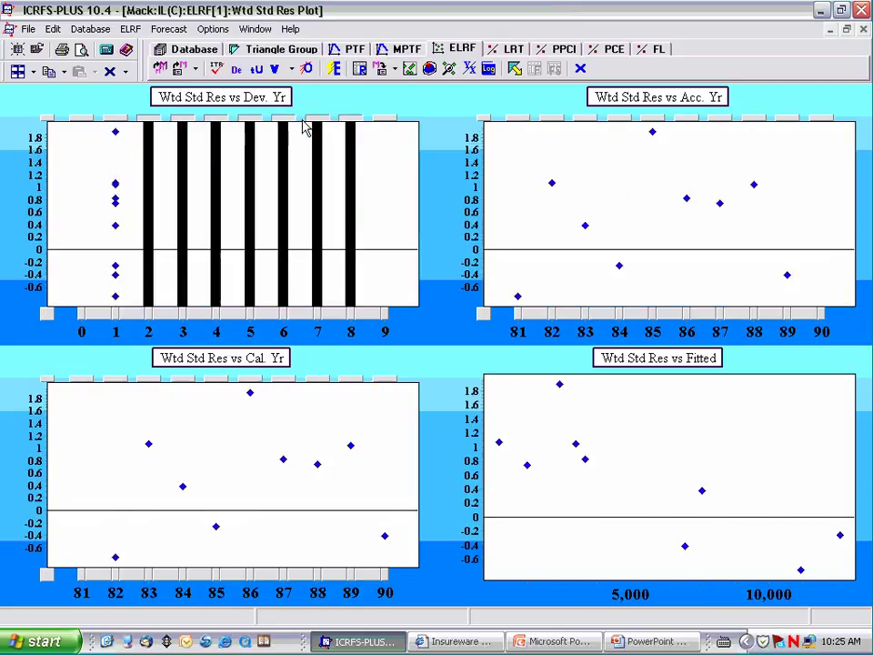
Tile the residual plots beside the Y/X plots with regression tables minimized, and briefly enlarge the residuals versus accident year plot.
click(33, 71)
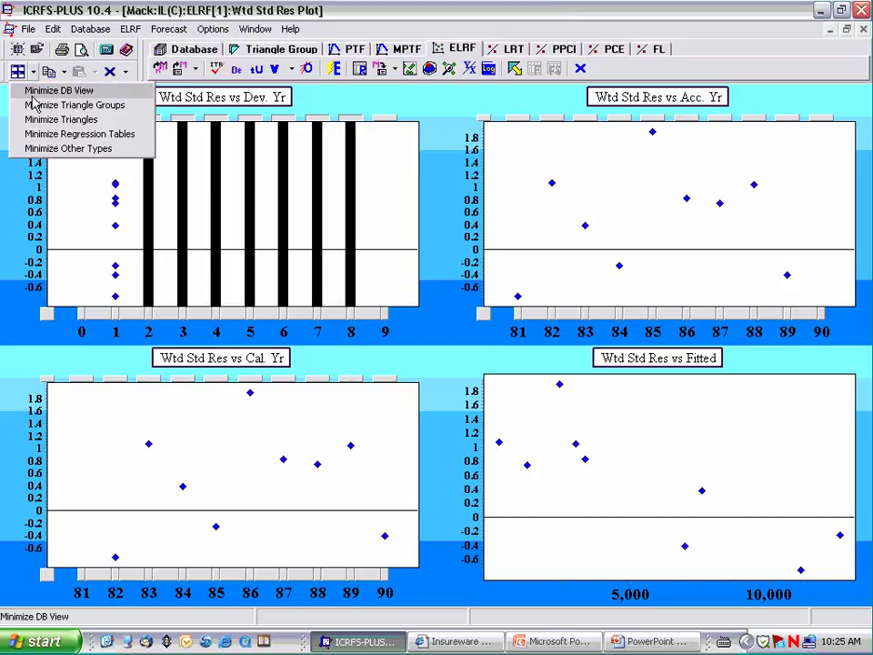
click(33, 133)
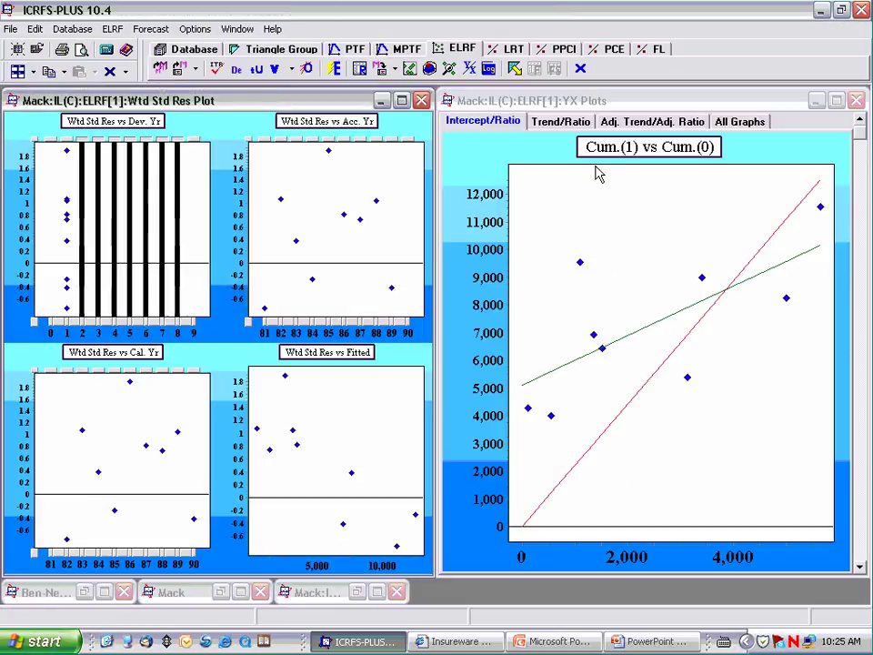
double_click(316, 130)
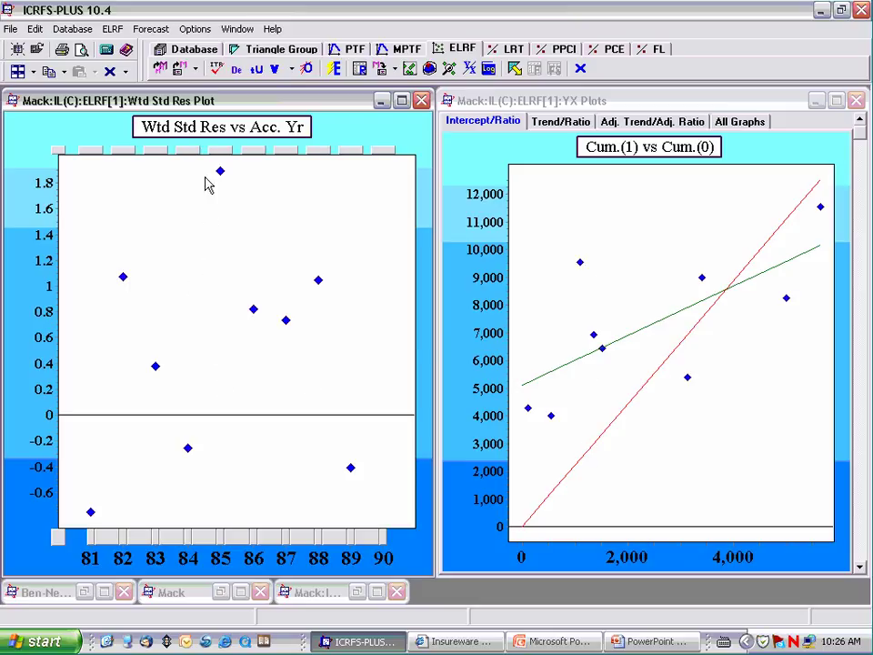
click(206, 133)
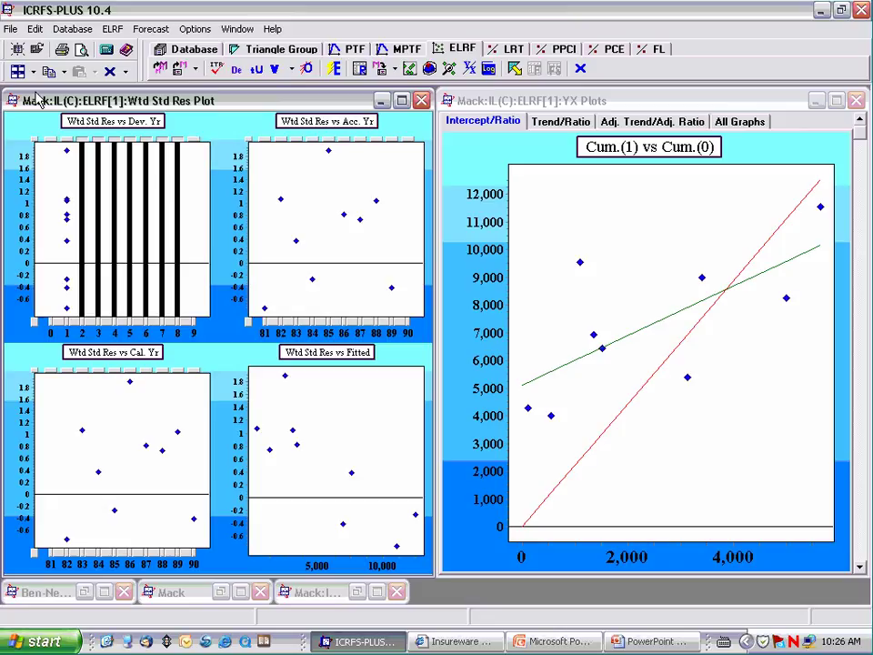
Include development year 2 in place of development year 1 and re-estimate the model.
click(83, 145)
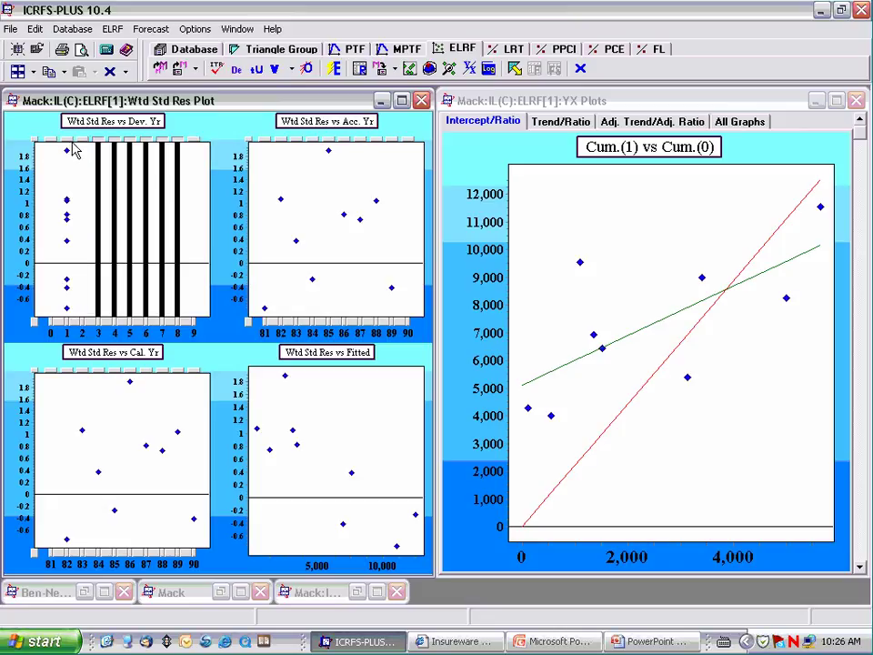
click(335, 68)
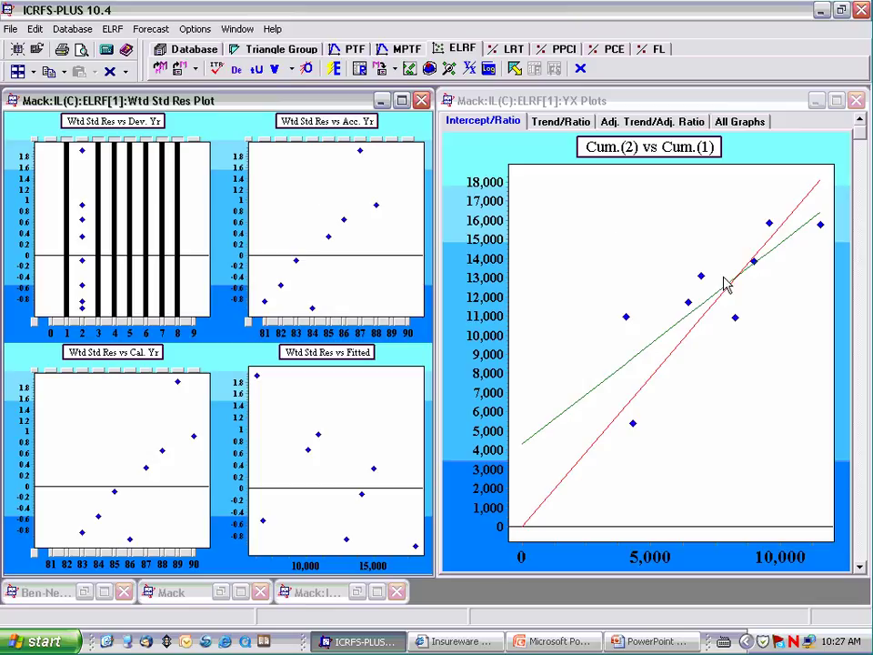
Include development year 1 again, and restore all development years in the maximized residual plots with a new estimation.
click(69, 148)
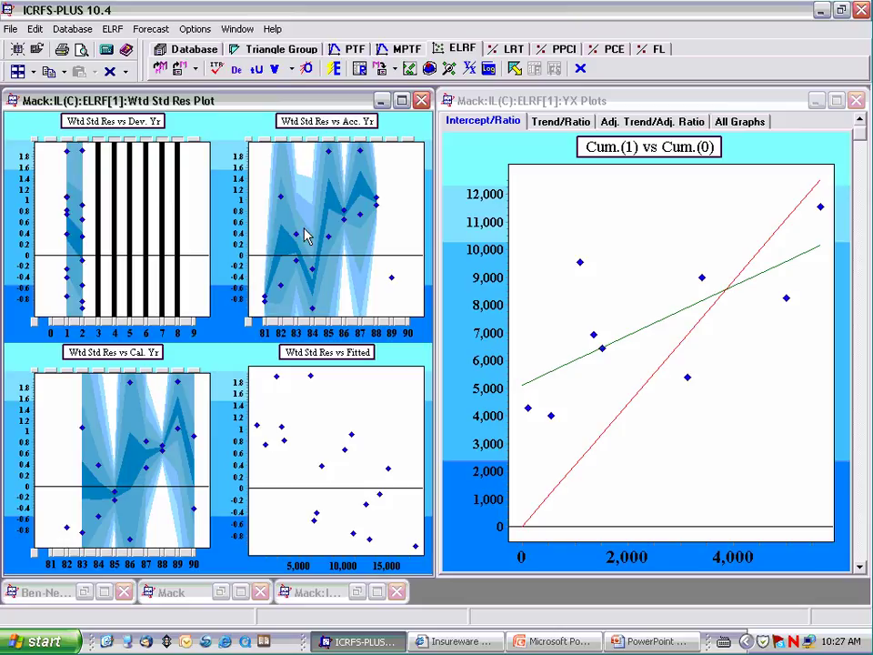
click(401, 101)
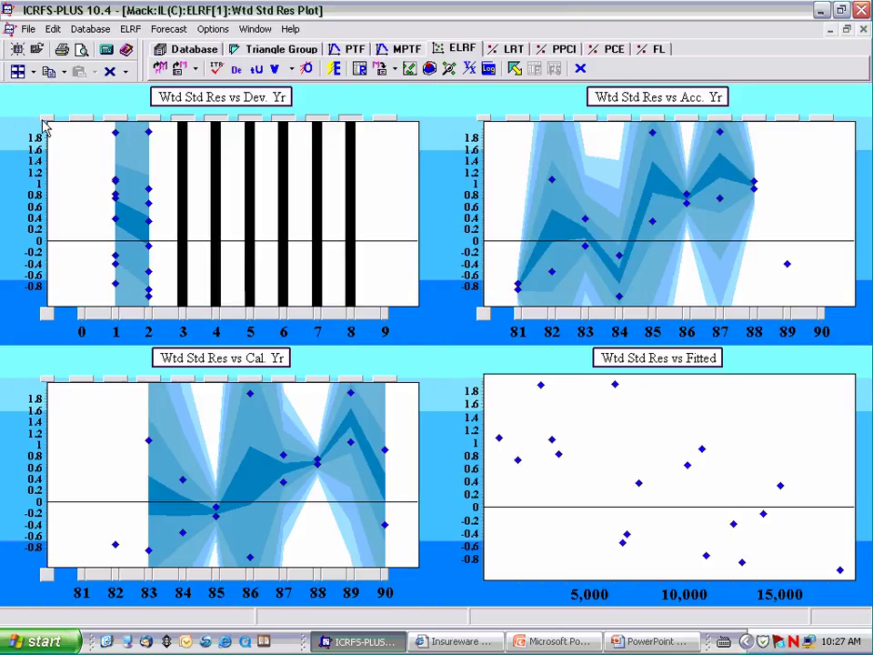
click(335, 75)
Apply the Ratio Only model template with Delta set to 1.
click(161, 68)
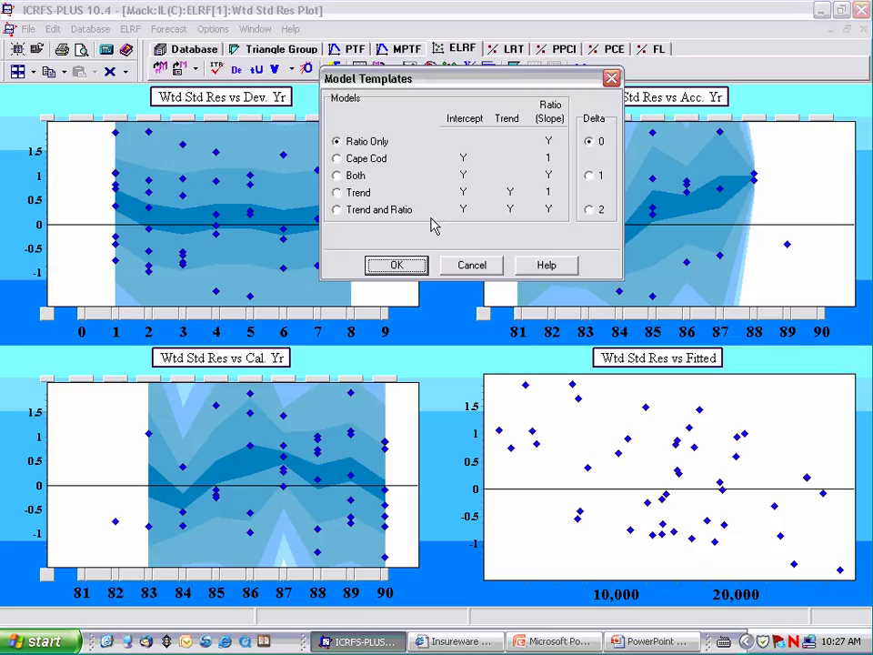
click(589, 176)
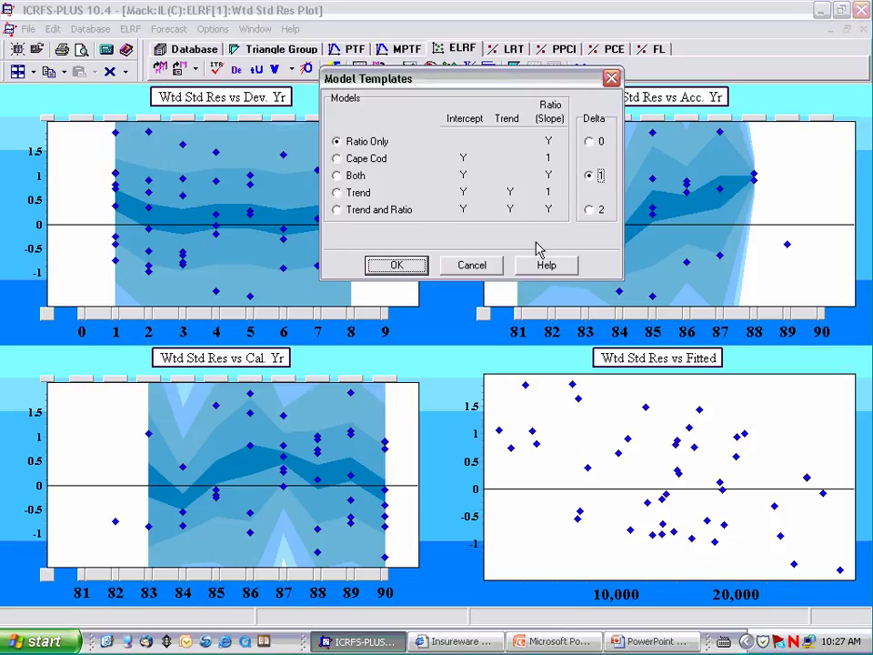
click(396, 265)
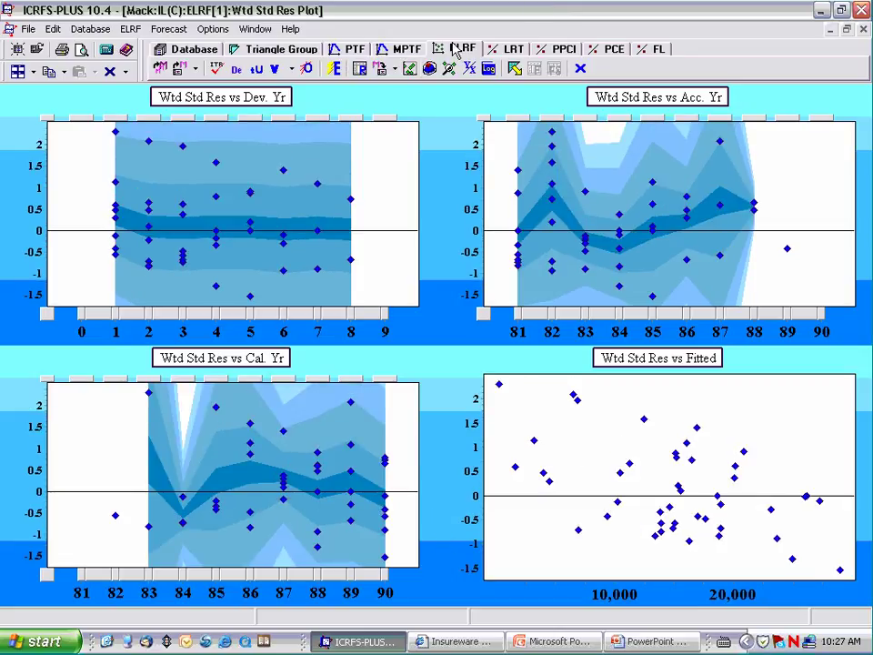
View the regression table's parameter estimates, and display the residual plots with trace lines instead of shaded bands.
click(359, 70)
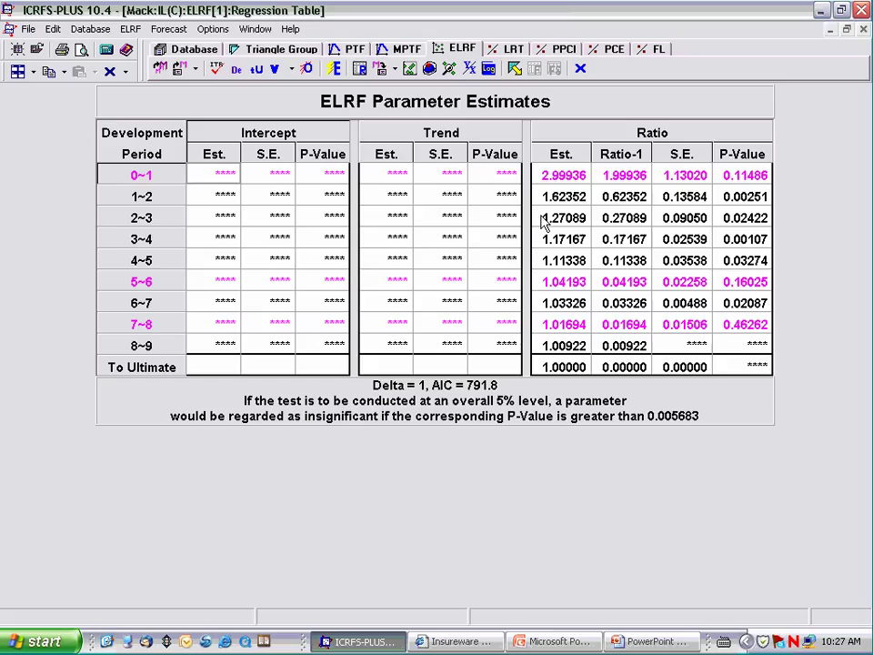
click(409, 71)
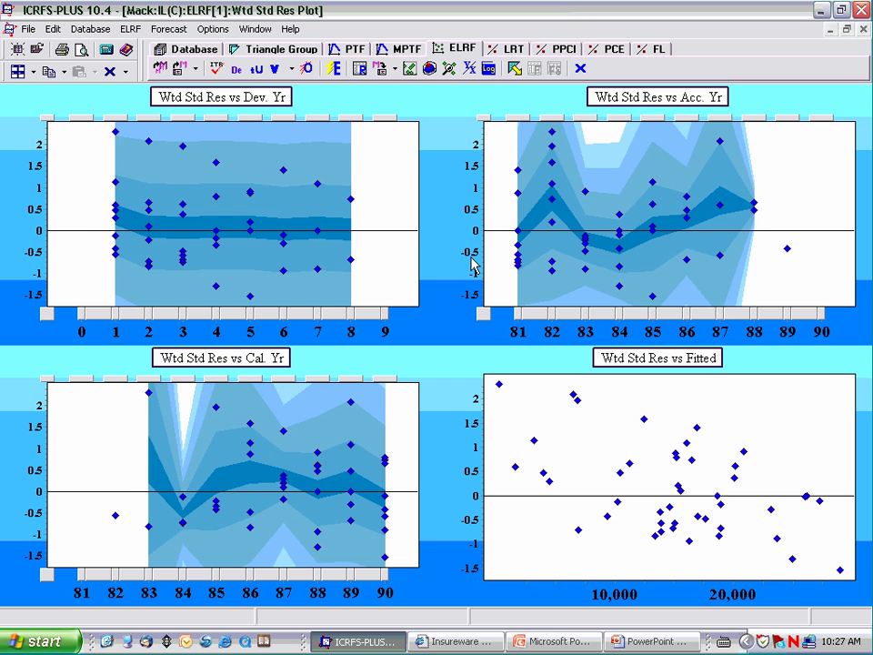
click(510, 263)
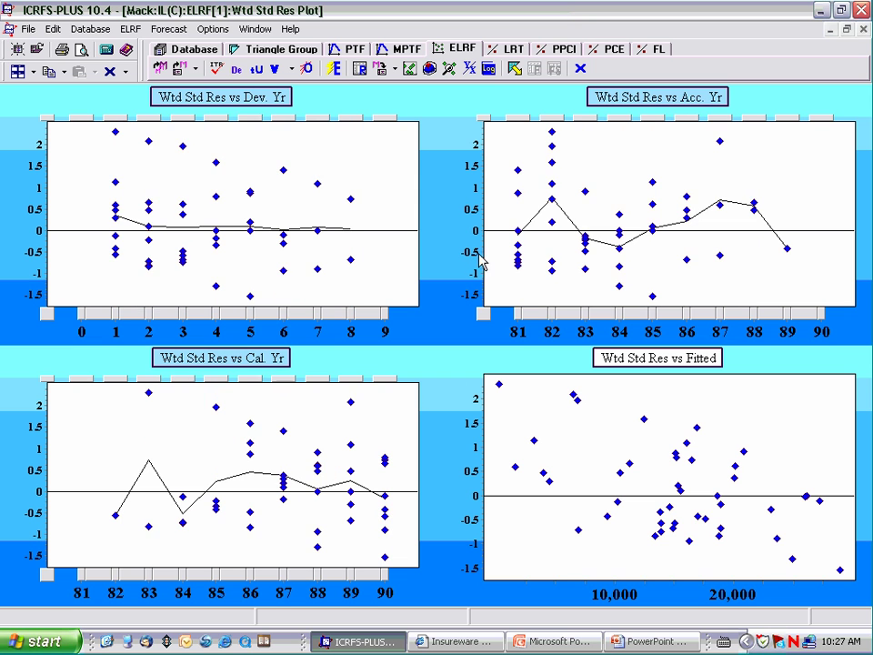
Enlarge the residual plots versus development year, accident year and calendar year one at a time.
click(269, 108)
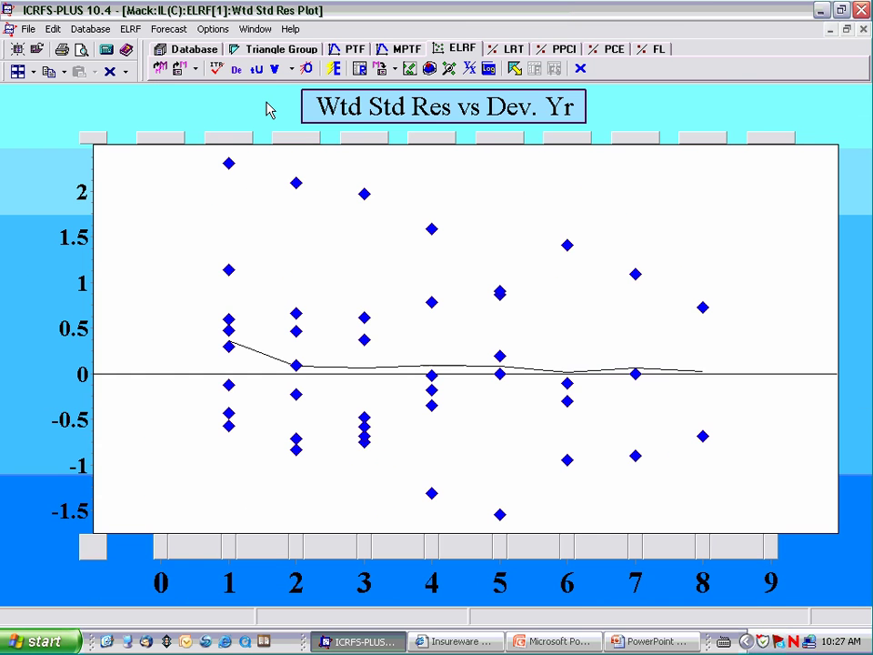
click(443, 109)
click(608, 107)
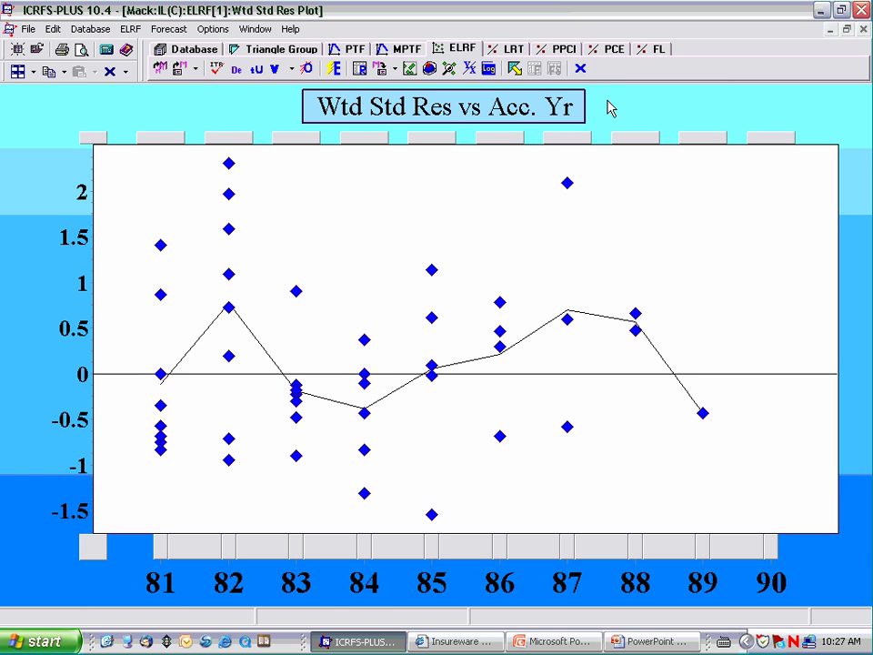
click(572, 110)
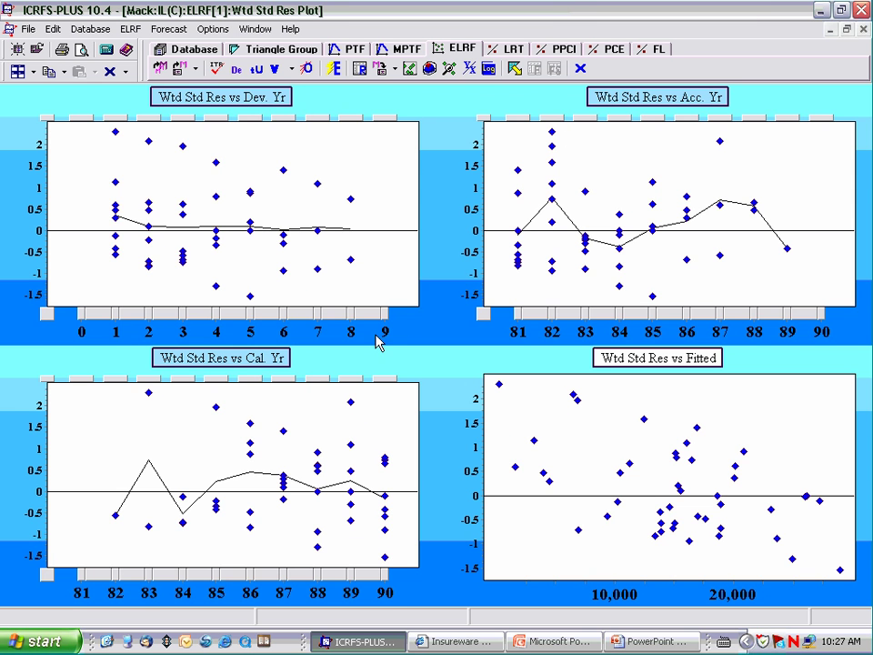
click(283, 362)
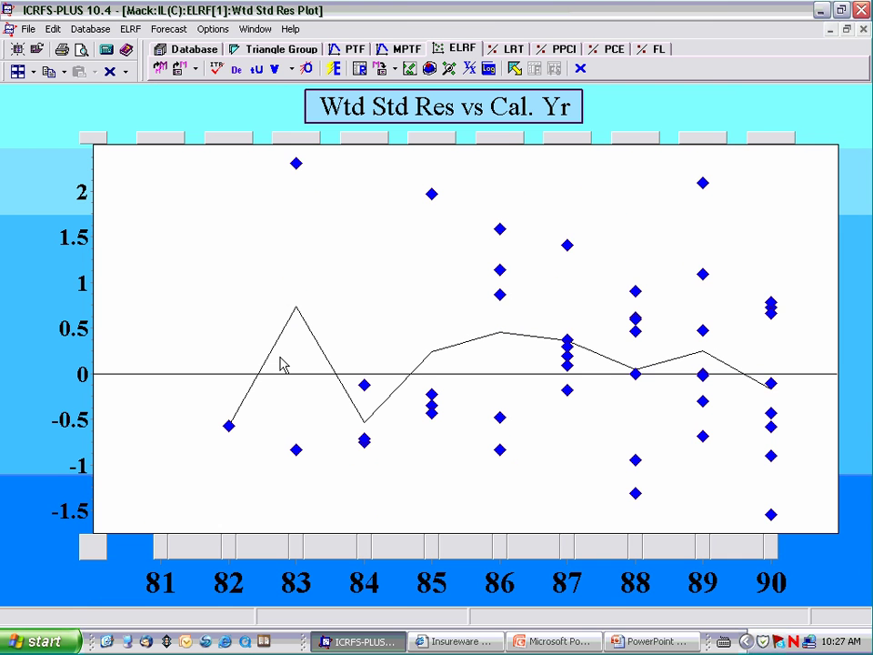
click(520, 113)
Enlarge the residuals versus fitted values plot and mark the accident year 1982 residual at development year 1.
click(655, 360)
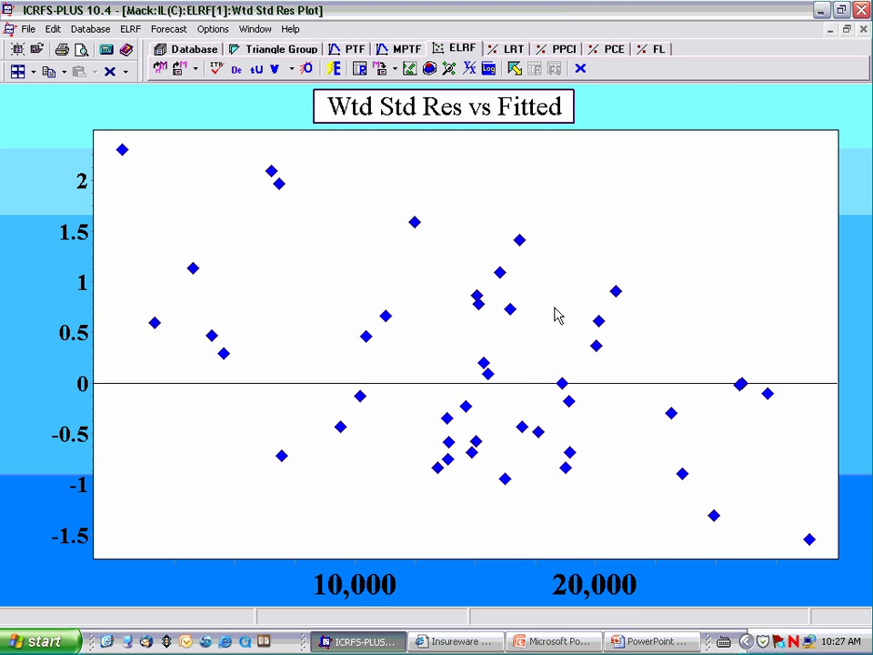
click(501, 116)
click(551, 133)
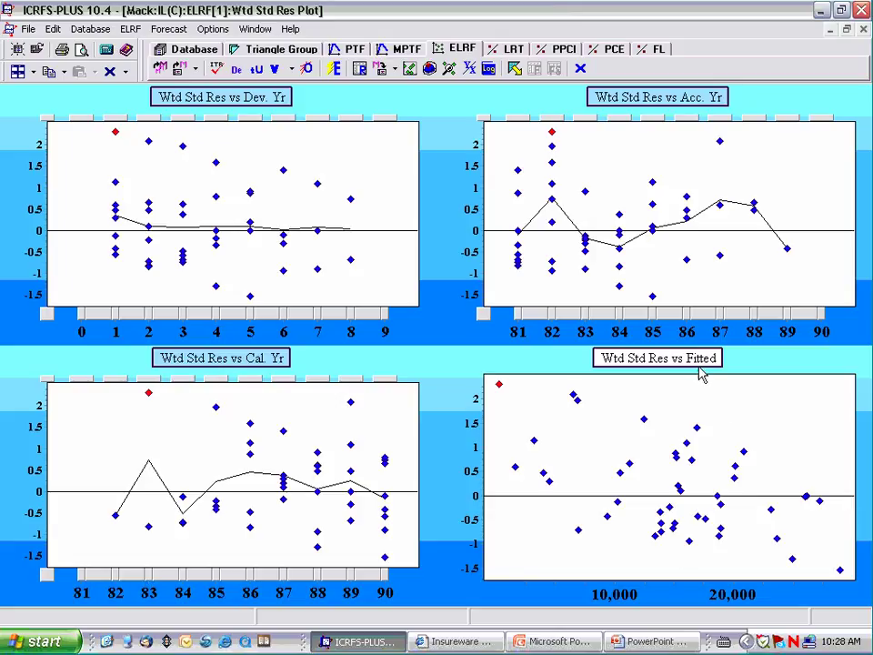
click(650, 360)
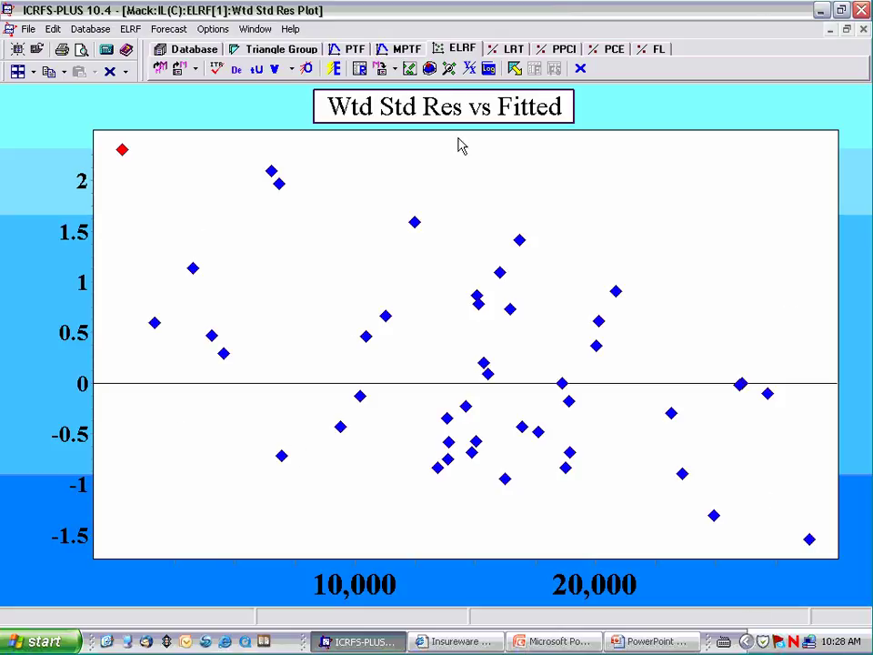
Enlarge the residuals versus accident year plot, and open the triangle group's data plots on the normalised view.
click(479, 109)
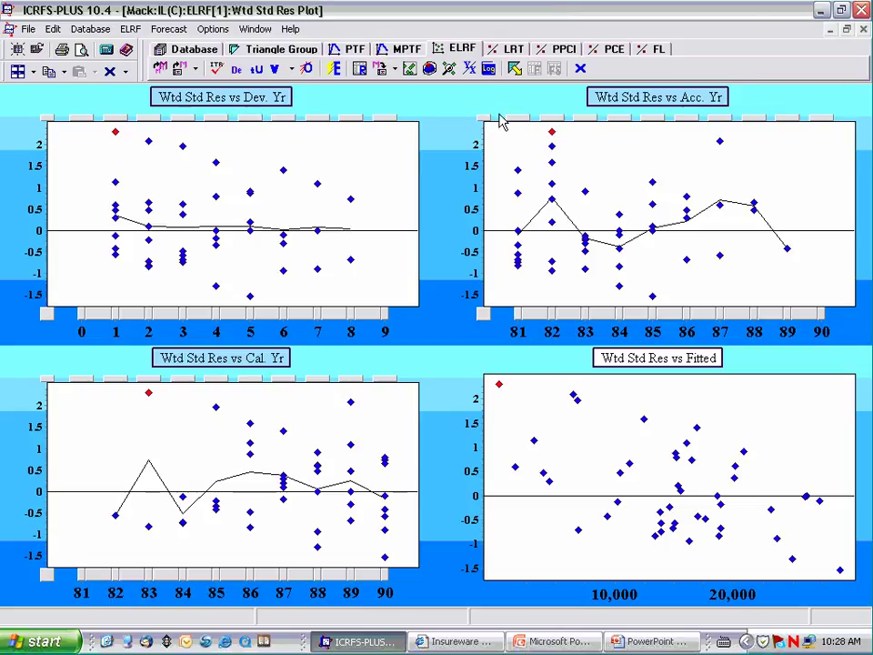
click(610, 106)
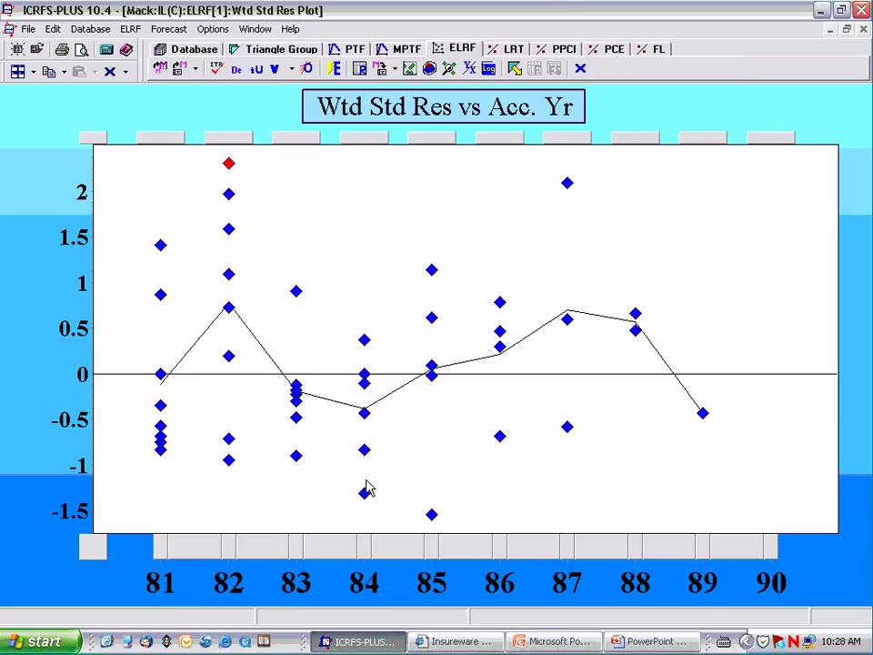
click(279, 64)
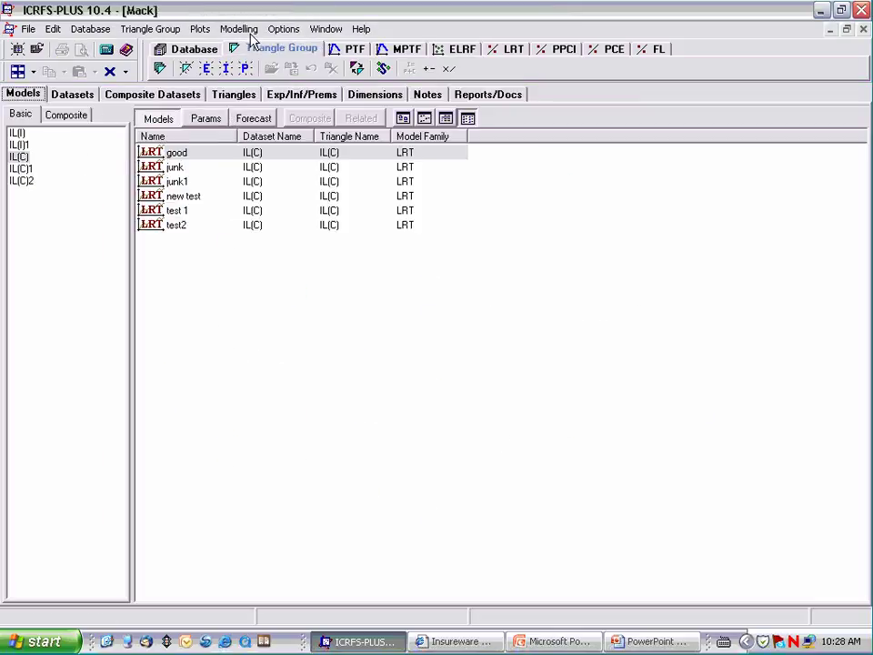
click(201, 28)
click(210, 54)
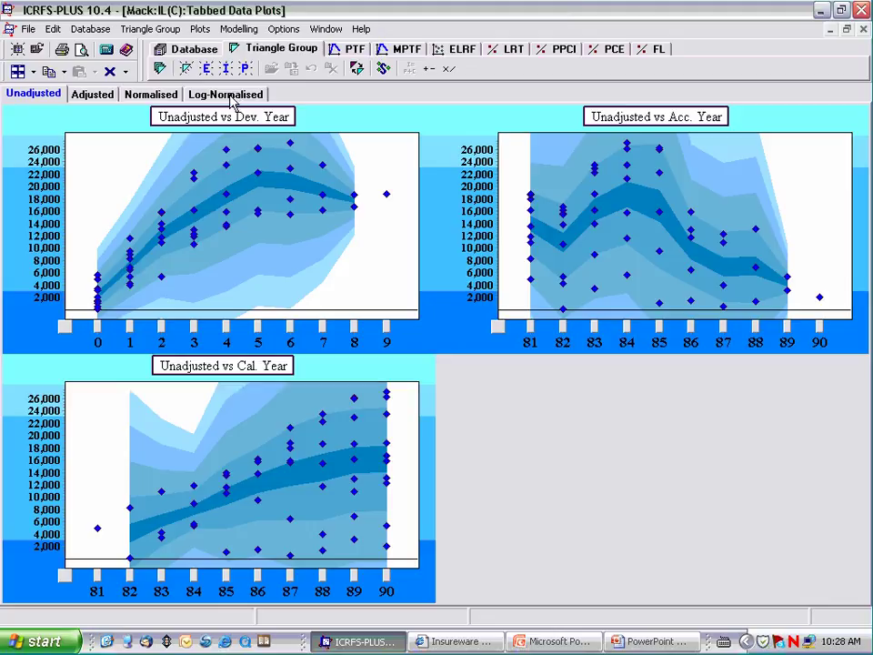
click(150, 97)
Close the YX plots and tile the accident year residual plot side by side with the normalised data plots.
click(33, 72)
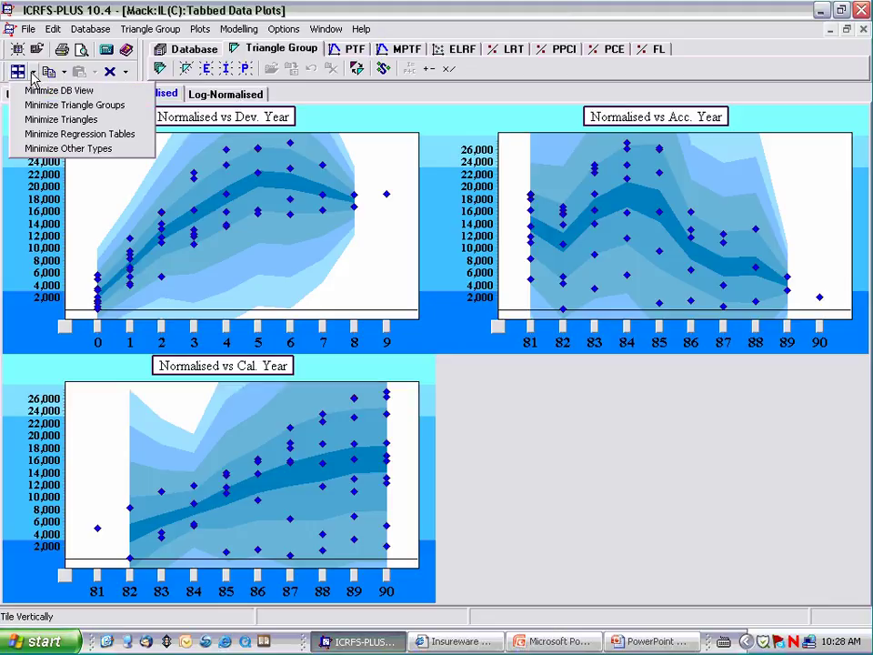
click(32, 121)
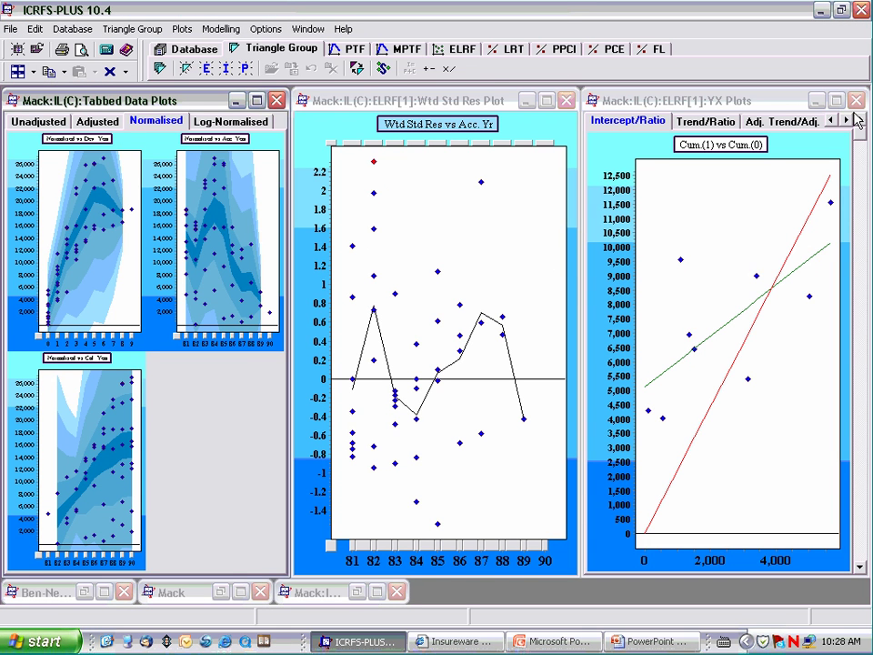
key(ctrl+F4)
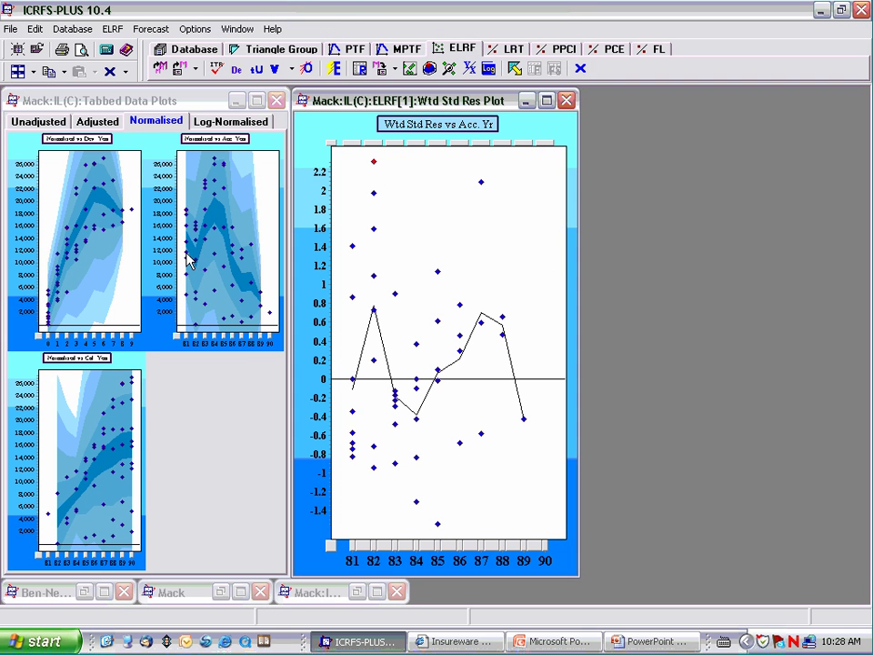
click(17, 51)
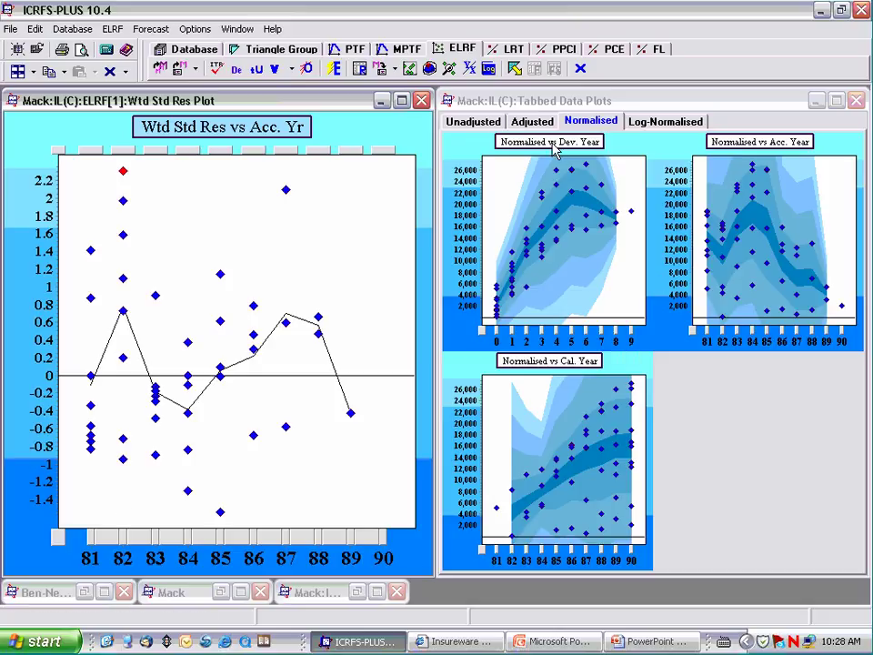
Trace accident years 82 and 84 across the normalised data plots.
click(724, 339)
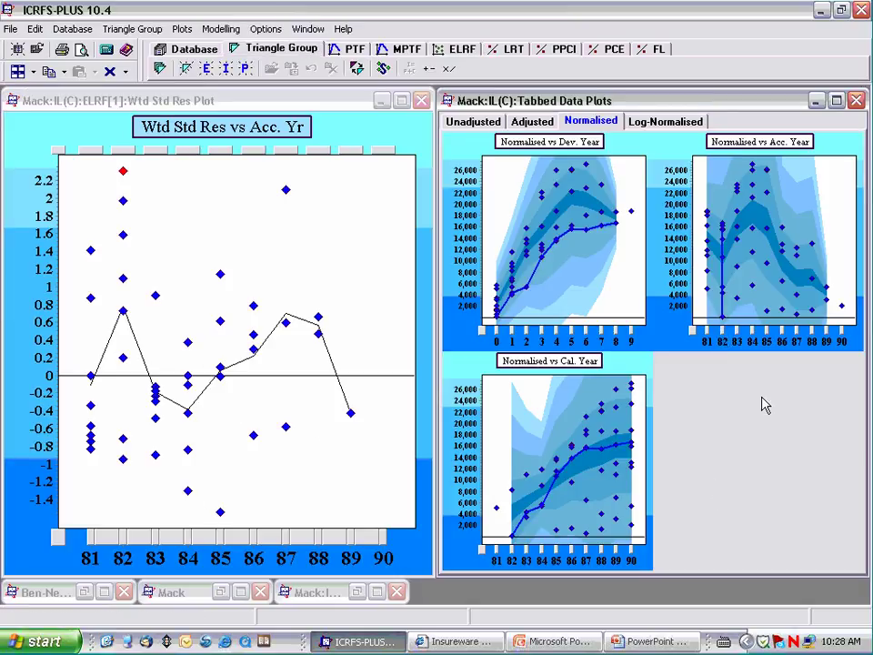
click(753, 336)
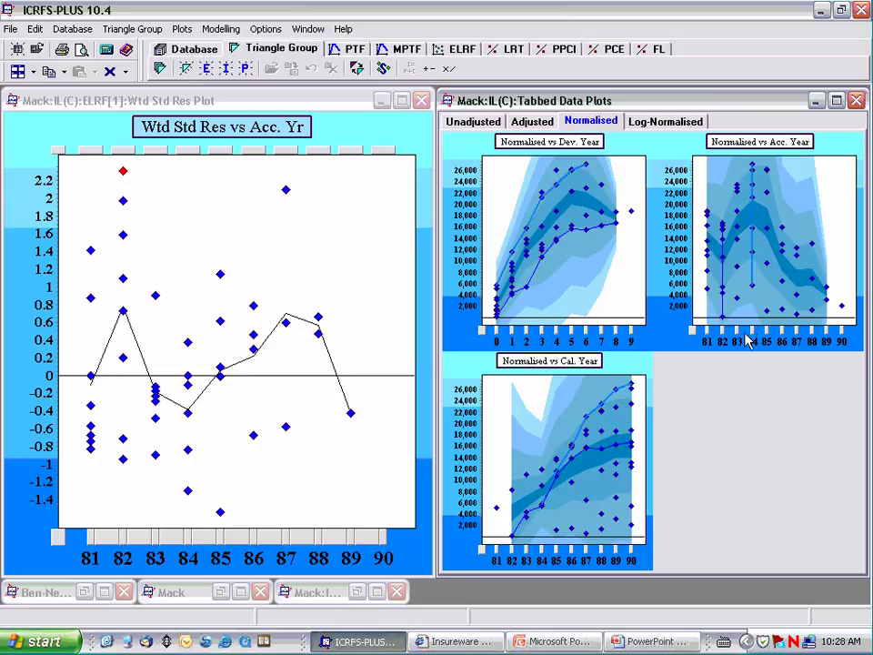
mouse_move(528, 251)
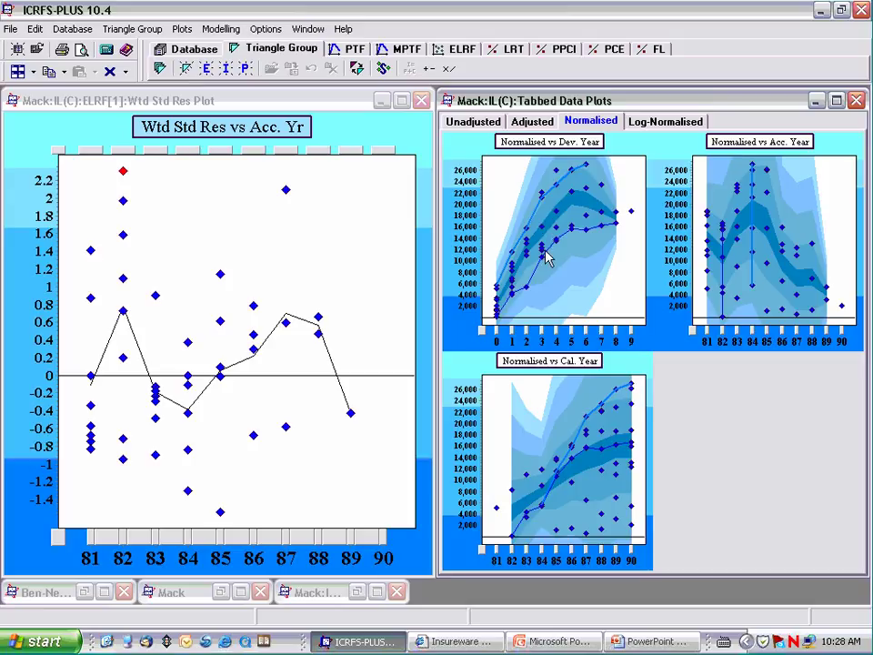
Enlarge the residuals versus calendar year plot, and switch from it to the residuals versus fitted values plot.
click(266, 136)
double_click(148, 357)
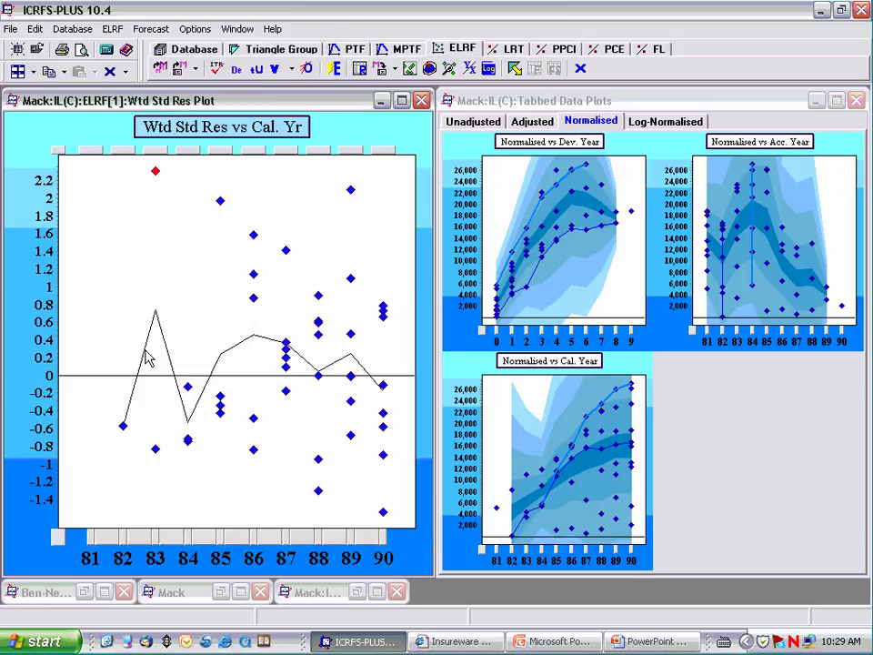
double_click(269, 130)
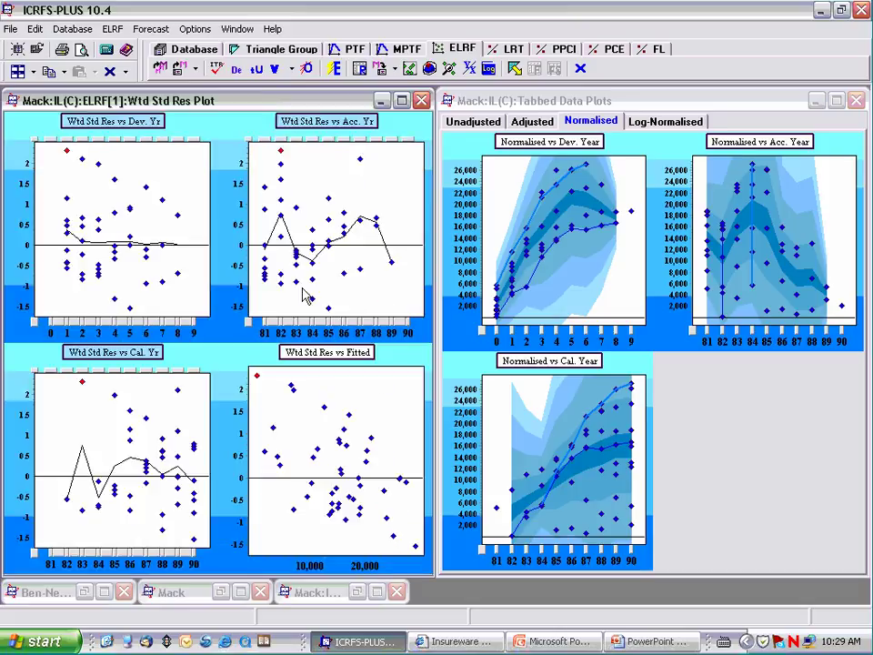
double_click(309, 349)
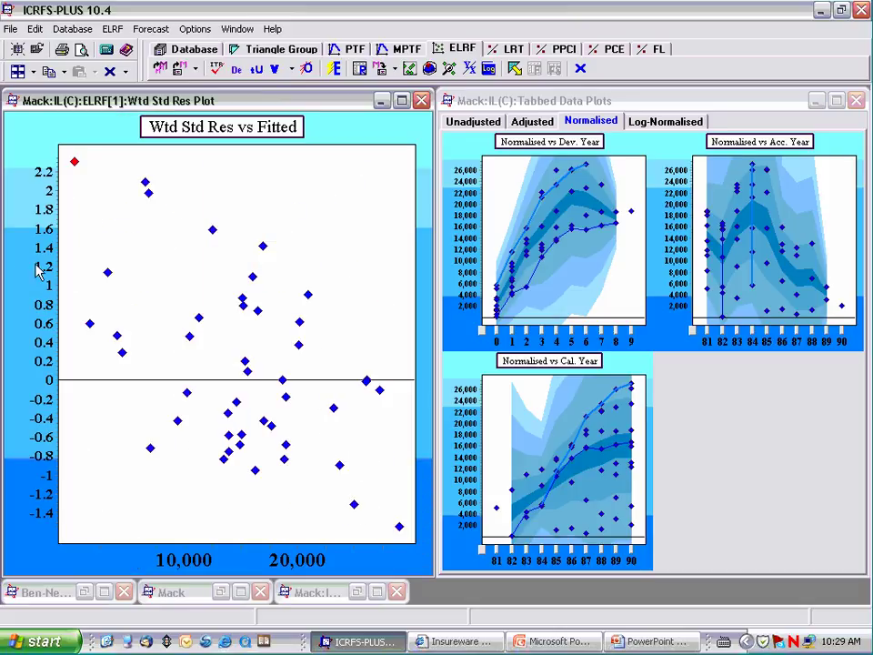
Close the data plots and reopen the ELRF YX plots at full size with Cum.(1) vs Cum.(0) enlarged.
click(856, 100)
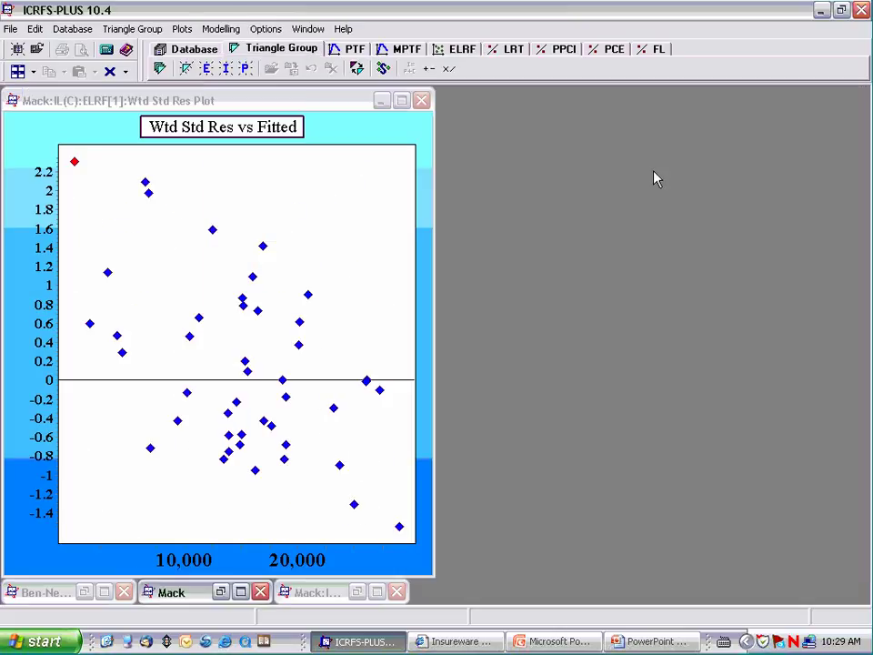
click(454, 48)
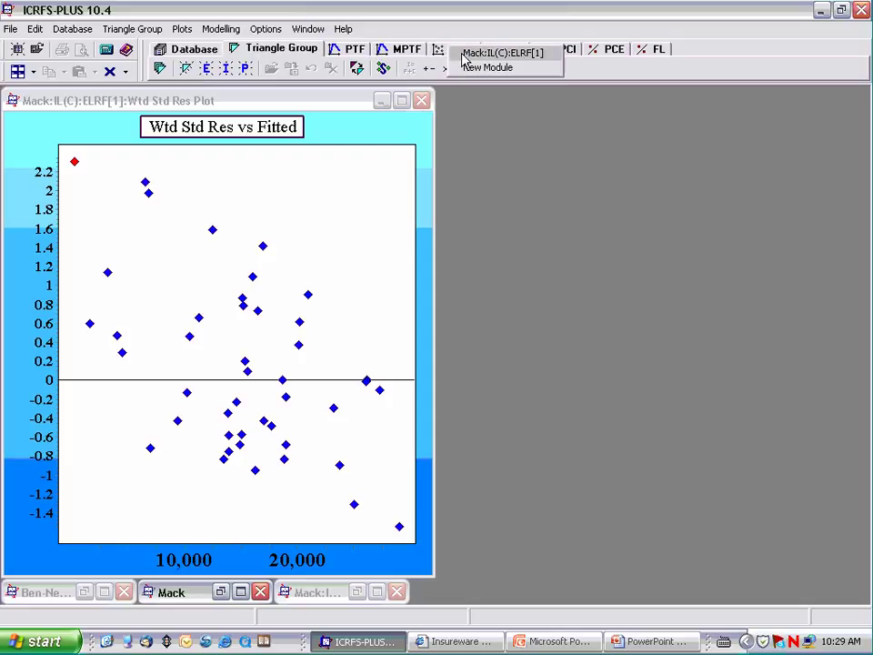
click(464, 60)
click(350, 53)
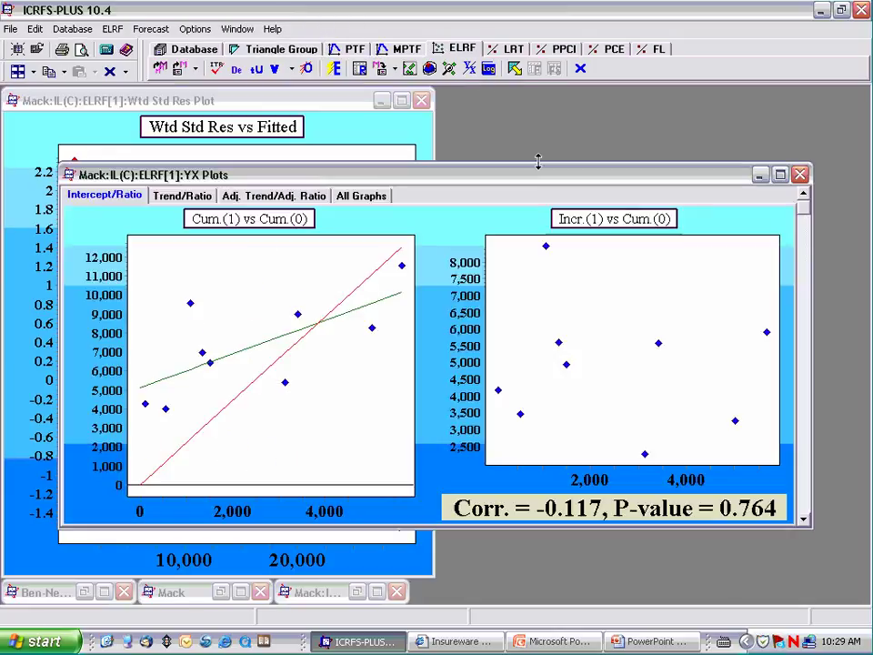
click(780, 175)
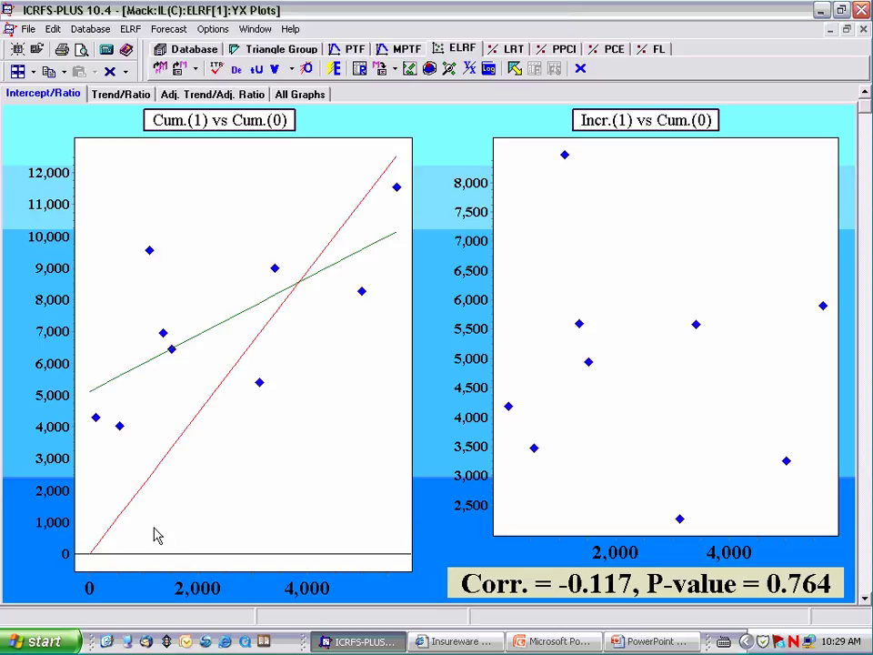
double_click(229, 129)
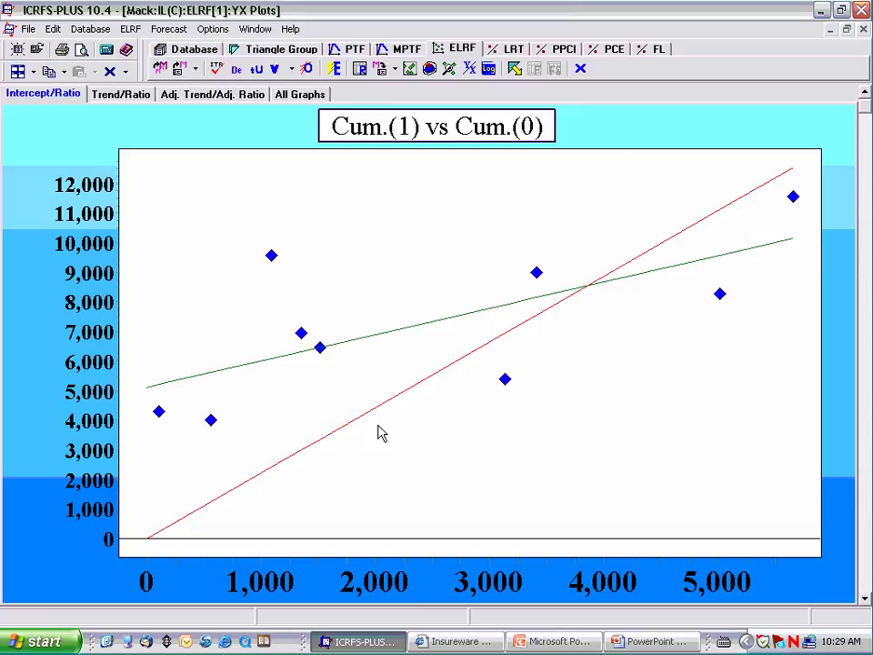
Switch to the PowerPoint slide show, advance to the Intercept (Murphy (1994)) slide and underline a + bx in the first equation.
key(alt+Tab)
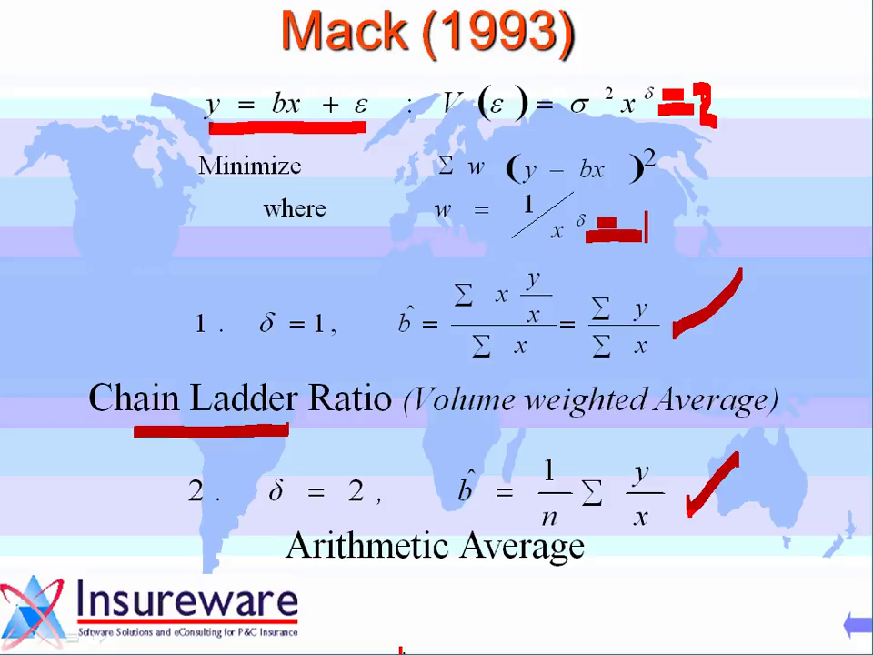
key(Right)
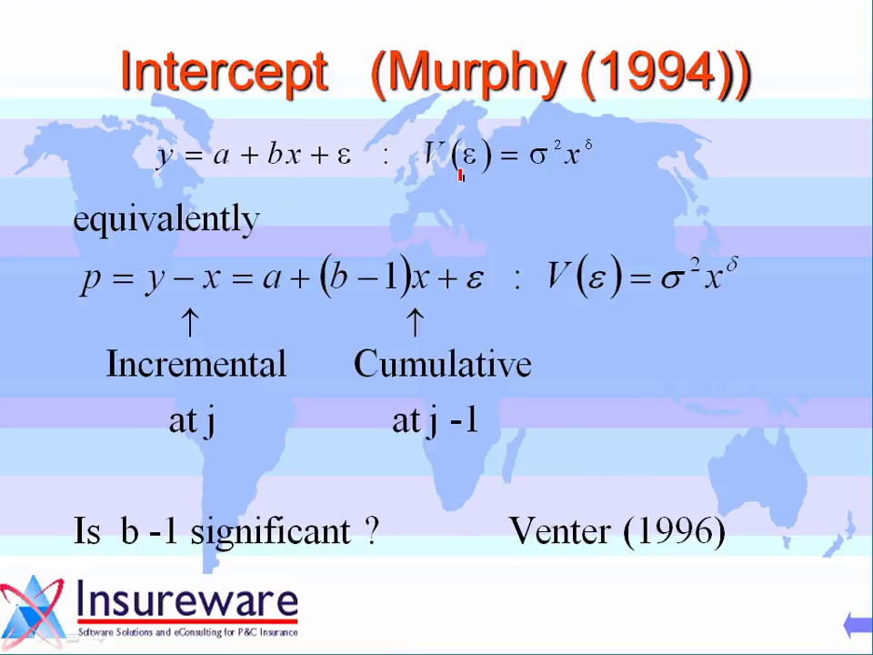
drag(210, 177, 297, 176)
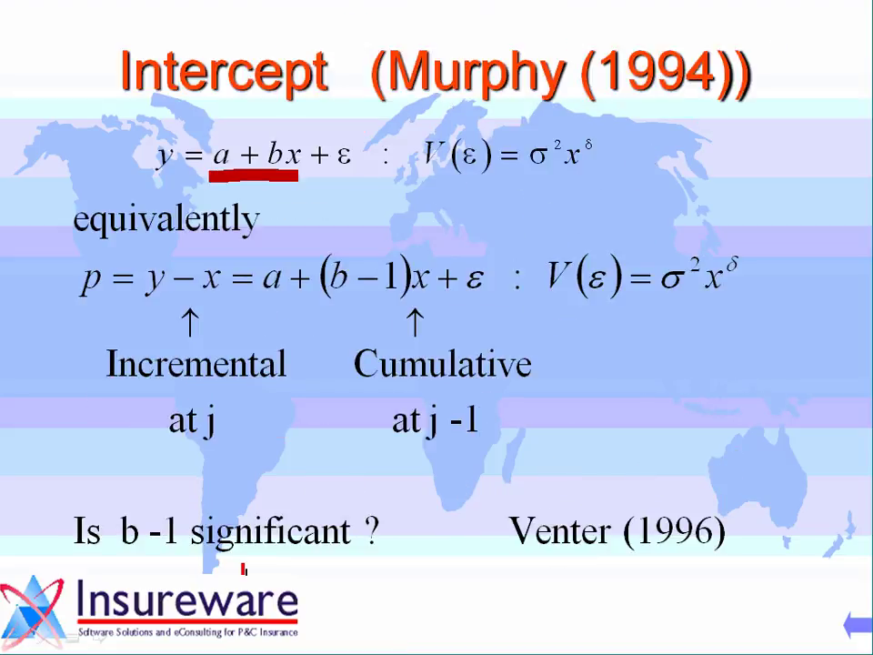
Return to ICRFS-PLUS and view the enlarged Cum.(2) vs Cum.(1) and Cum.(3) vs Cum.(2) ratio plots.
key(alt+Tab)
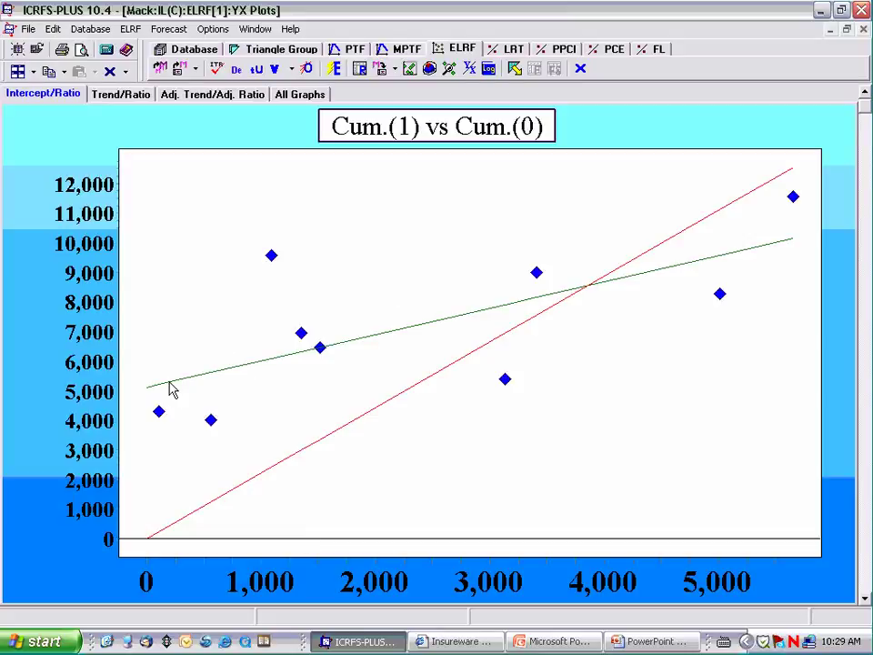
click(866, 598)
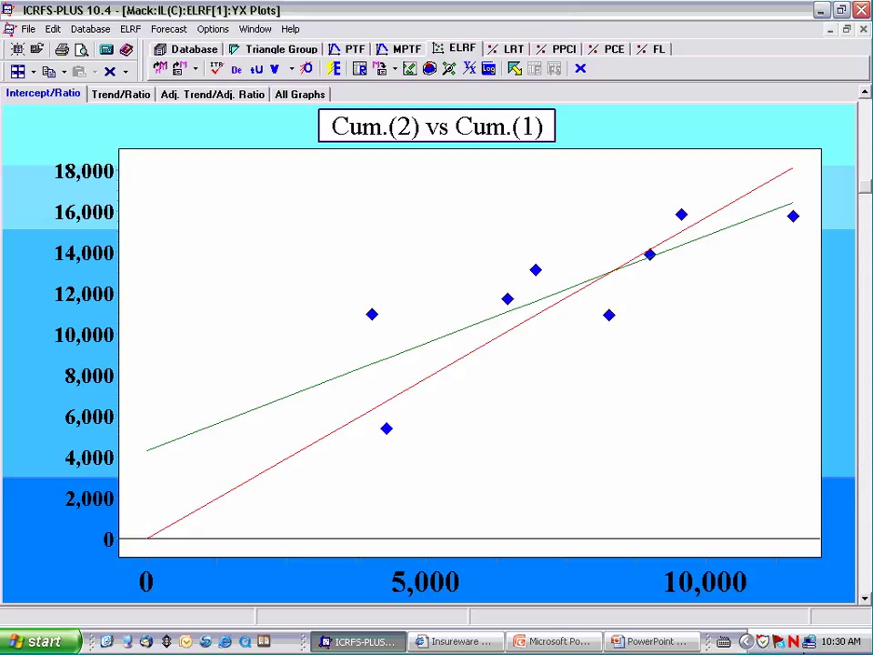
click(866, 598)
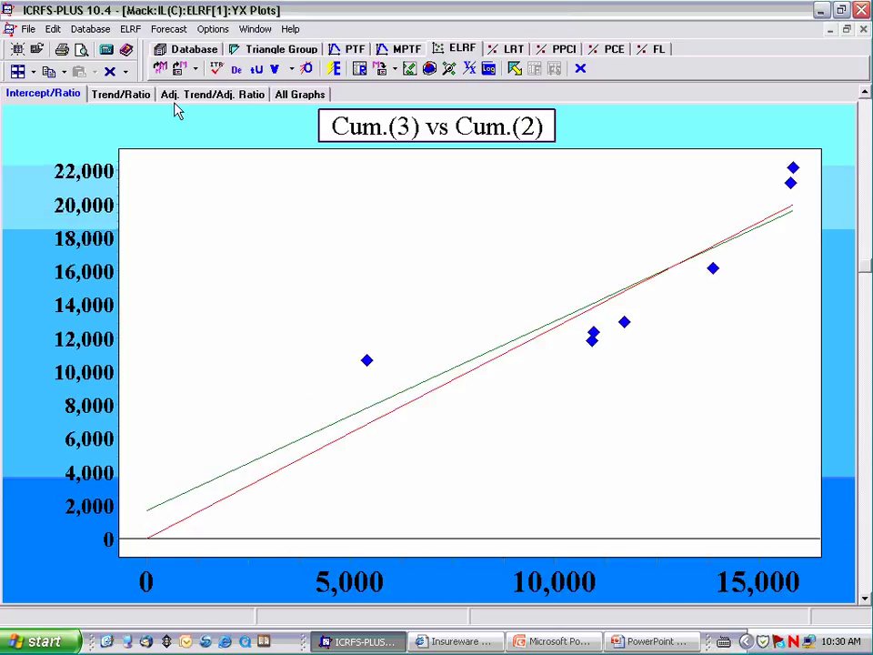
Apply the Both model template, with intercept and ratio, keeping Delta at 1.
click(159, 73)
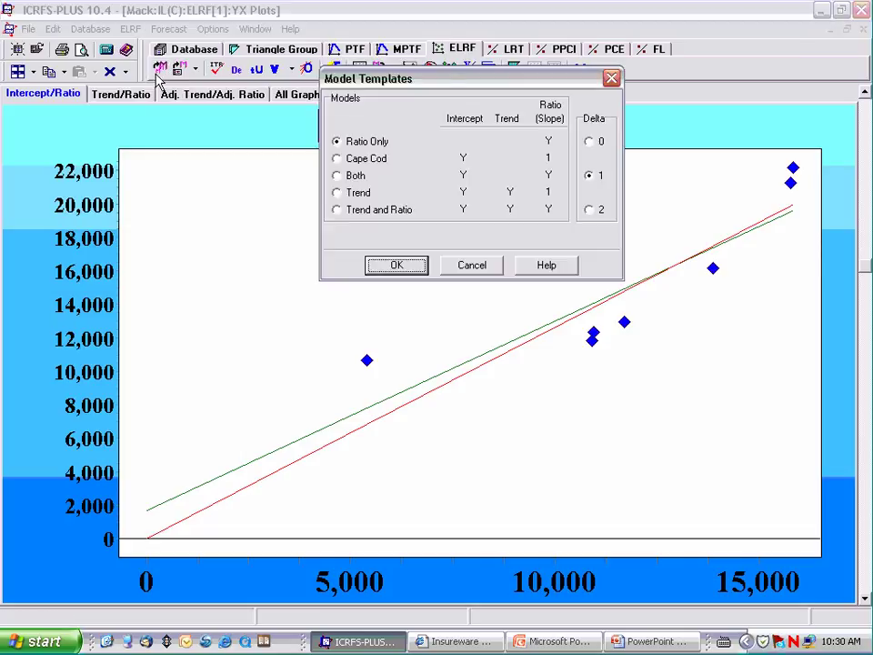
click(352, 179)
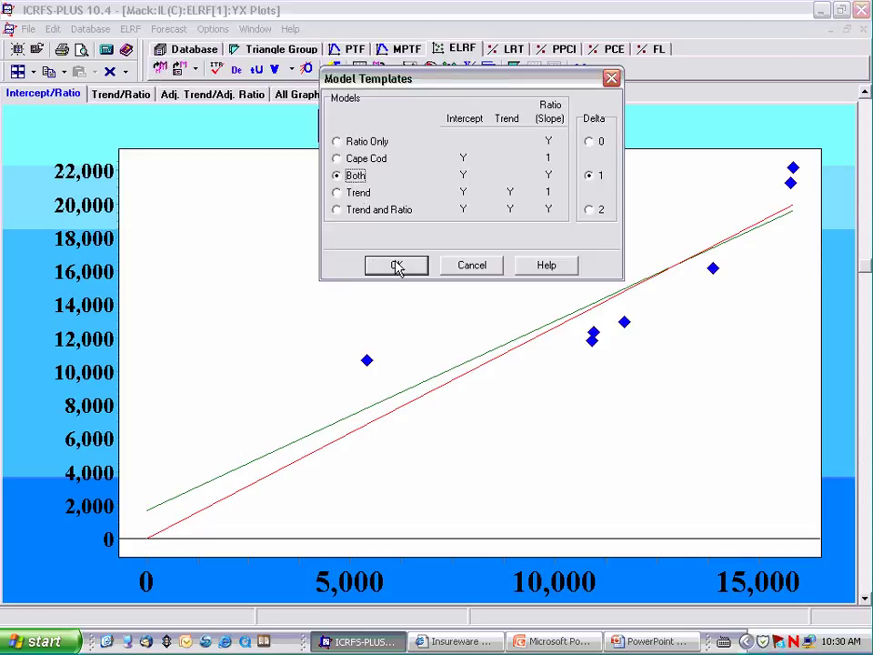
click(396, 266)
View the new model's residuals versus fitted values, and enlarge its residuals versus accident year plot.
click(406, 68)
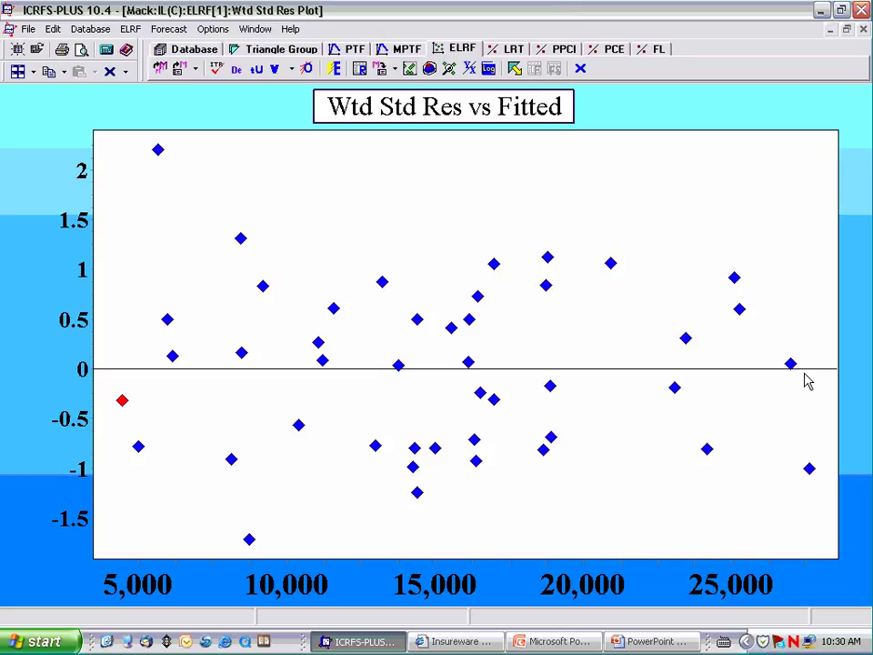
double_click(468, 117)
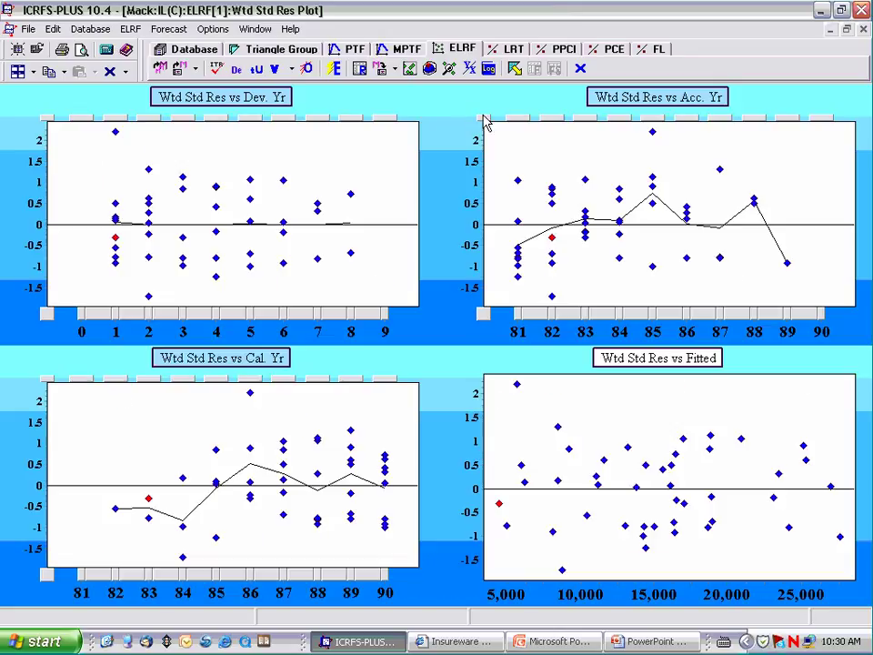
double_click(619, 107)
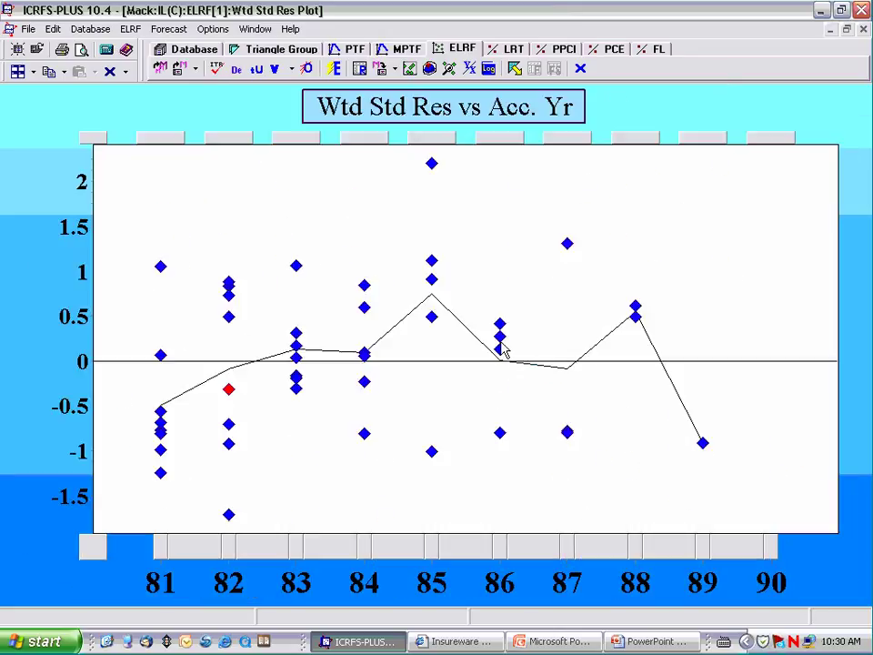
Switch the model template back to Ratio Only with Delta 1 to compare the accident year residuals.
click(164, 69)
click(360, 142)
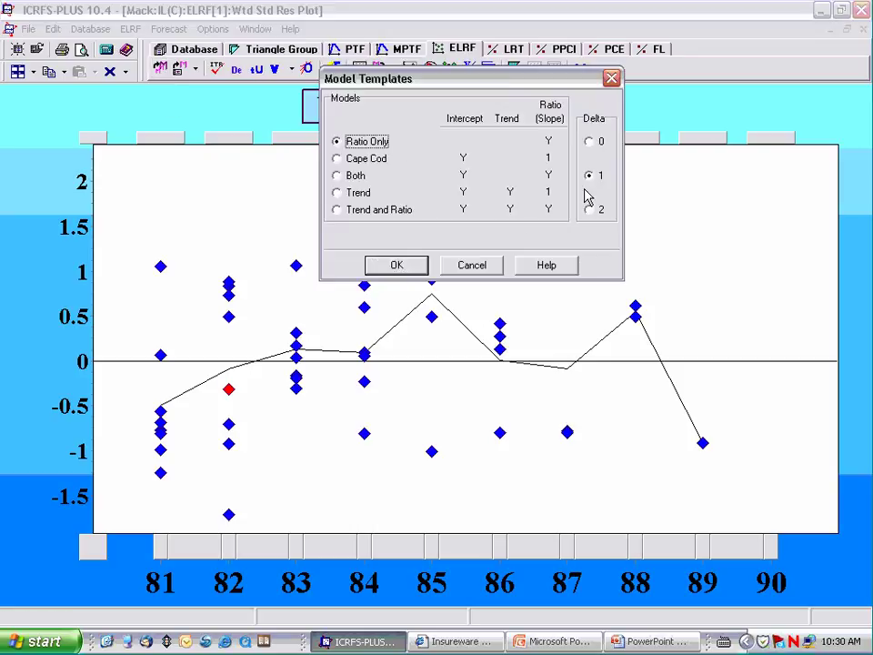
click(398, 267)
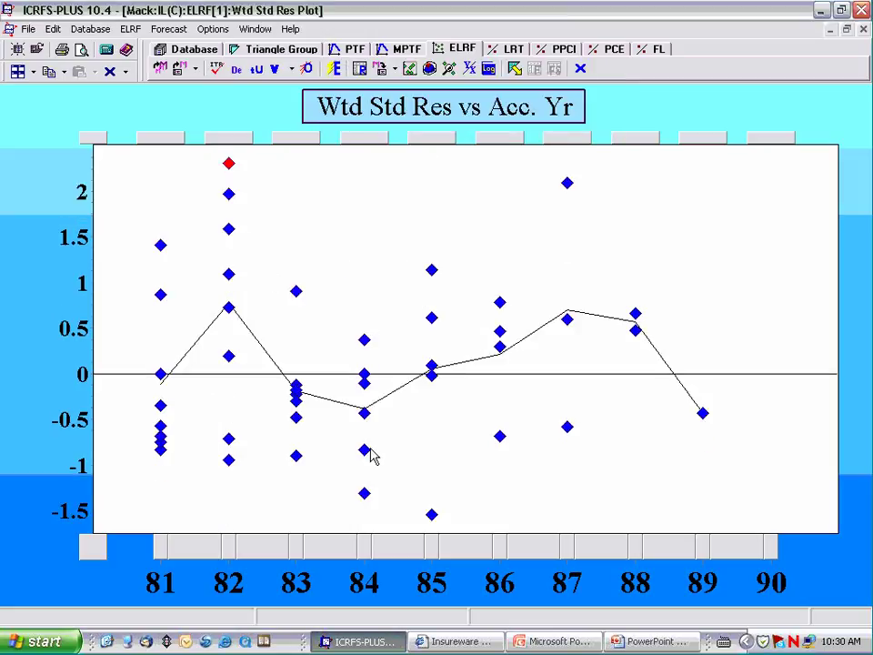
Reapply the Both model template with Delta 1 and bring up the YX plots.
click(173, 69)
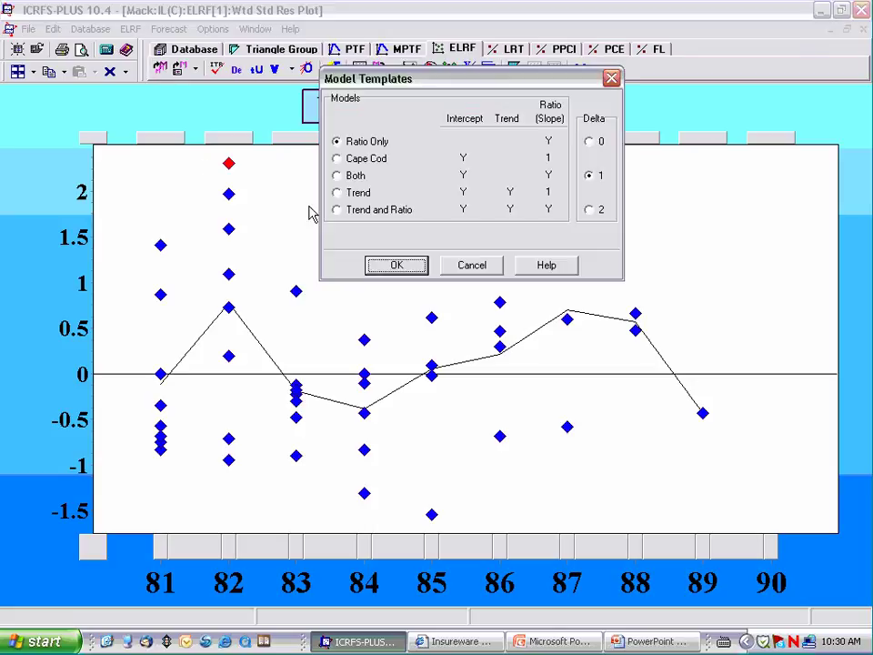
click(355, 177)
click(396, 266)
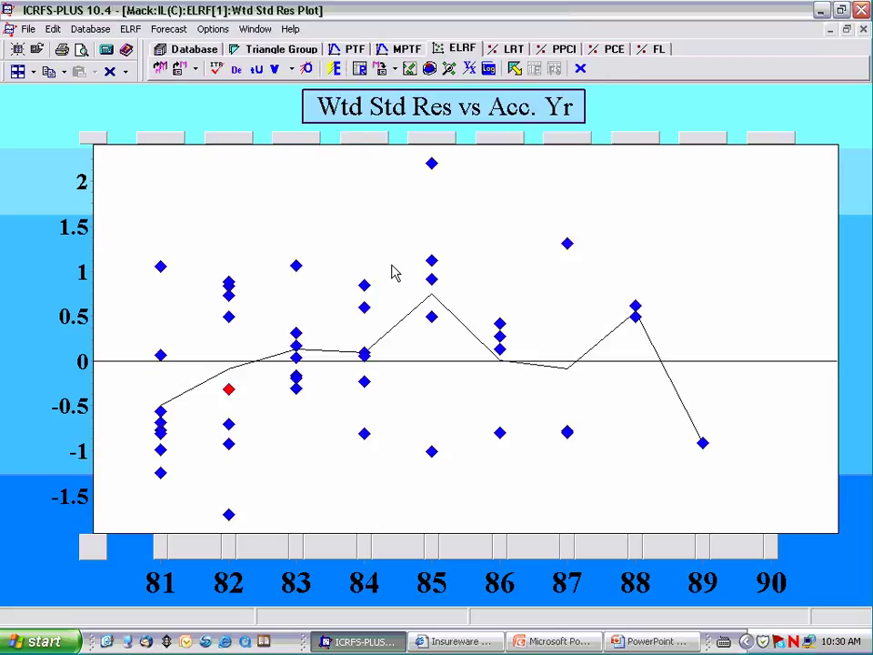
click(469, 68)
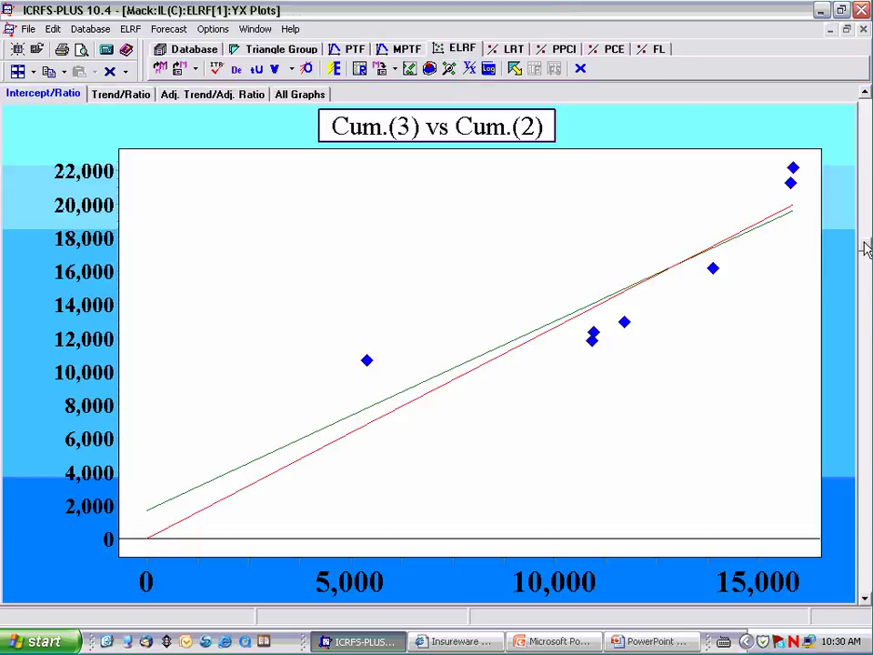
Return to the Cum.(1) vs Cum.(0) plot, and mark up the x term on the PowerPoint Intercept (Murphy 1994) slide while comparing slides with ICRFS-PLUS.
scroll(865, 248, up, 2)
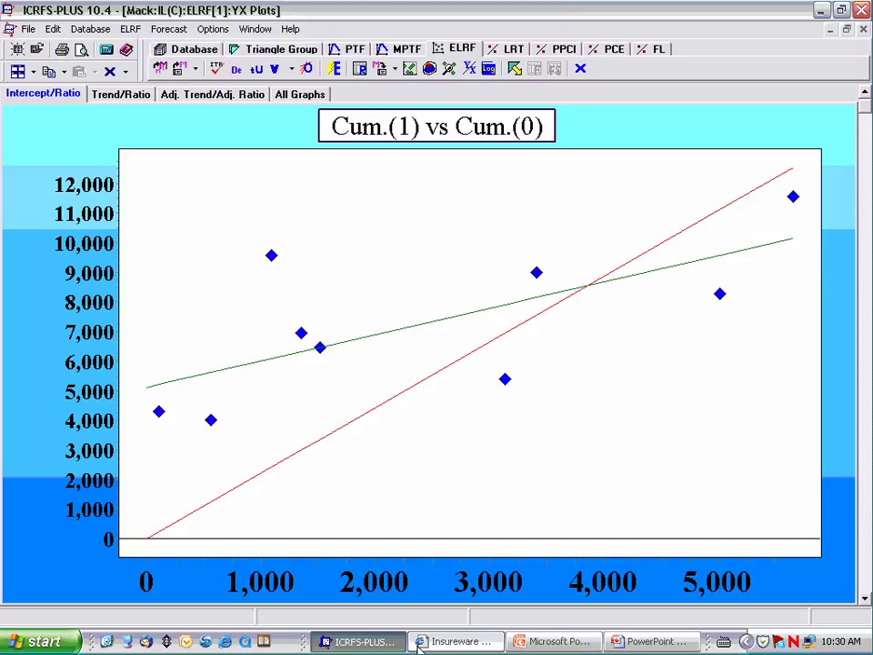
key(alt+Tab)
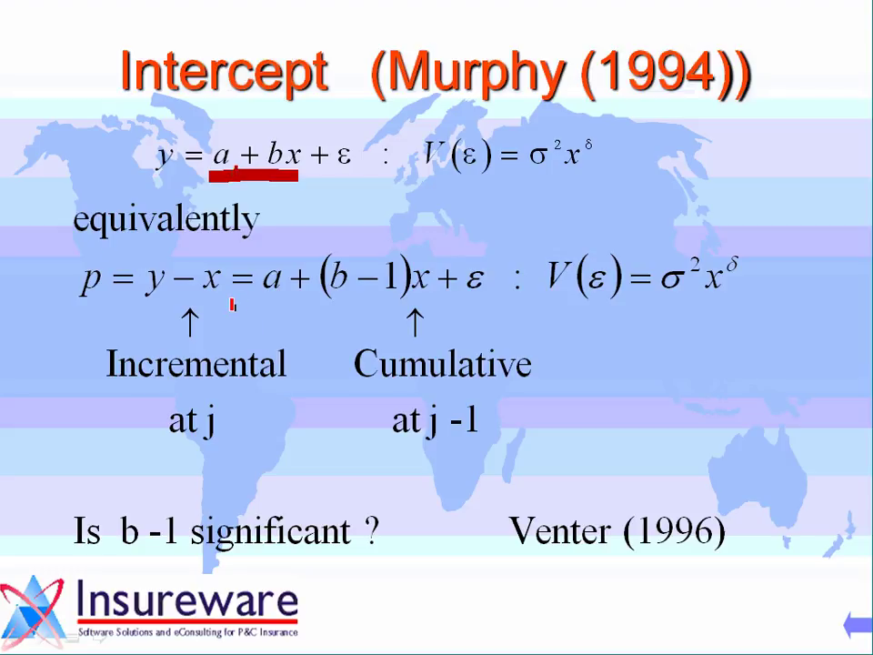
drag(201, 303, 235, 303)
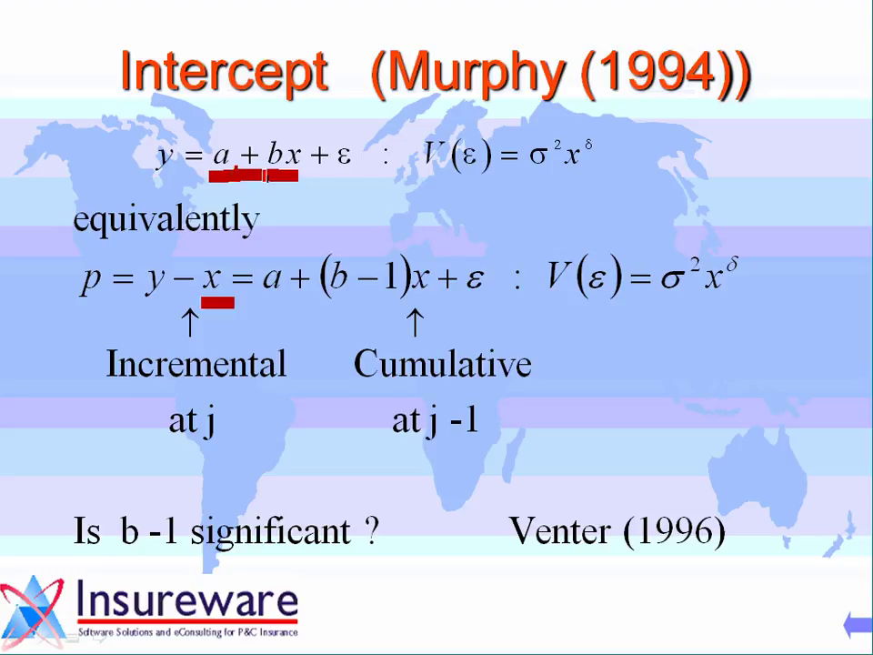
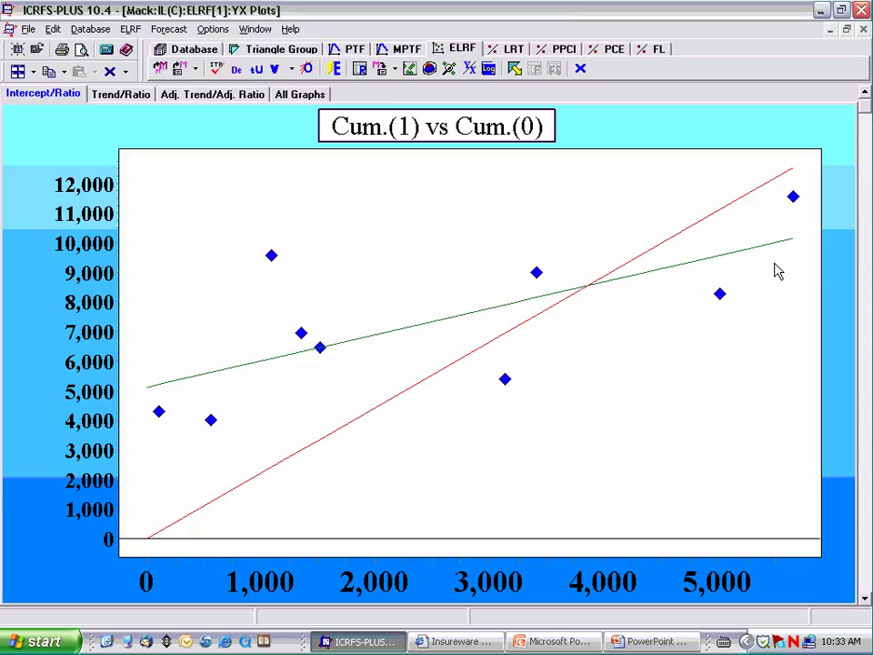
key(alt+Tab)
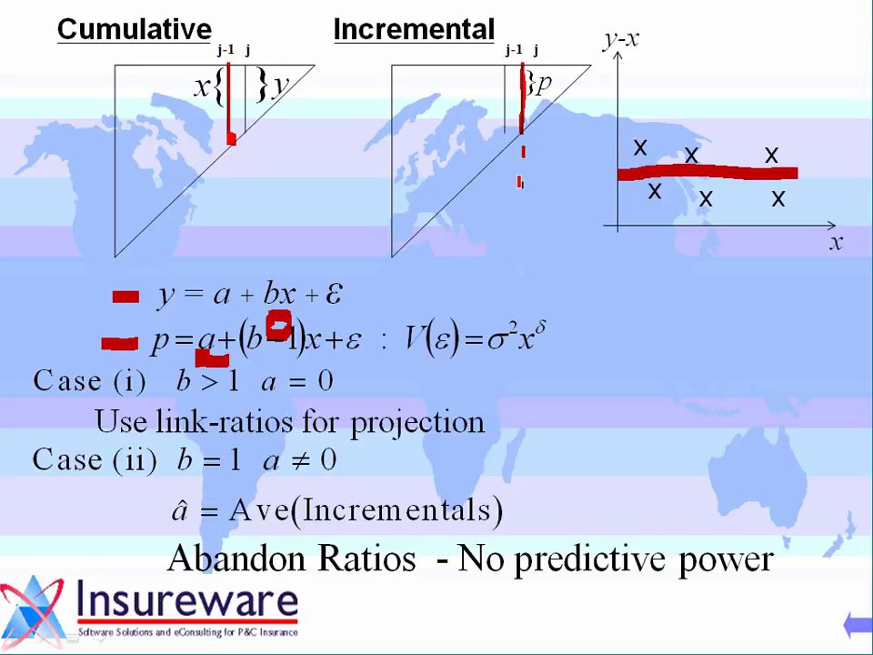
key(alt+Tab)
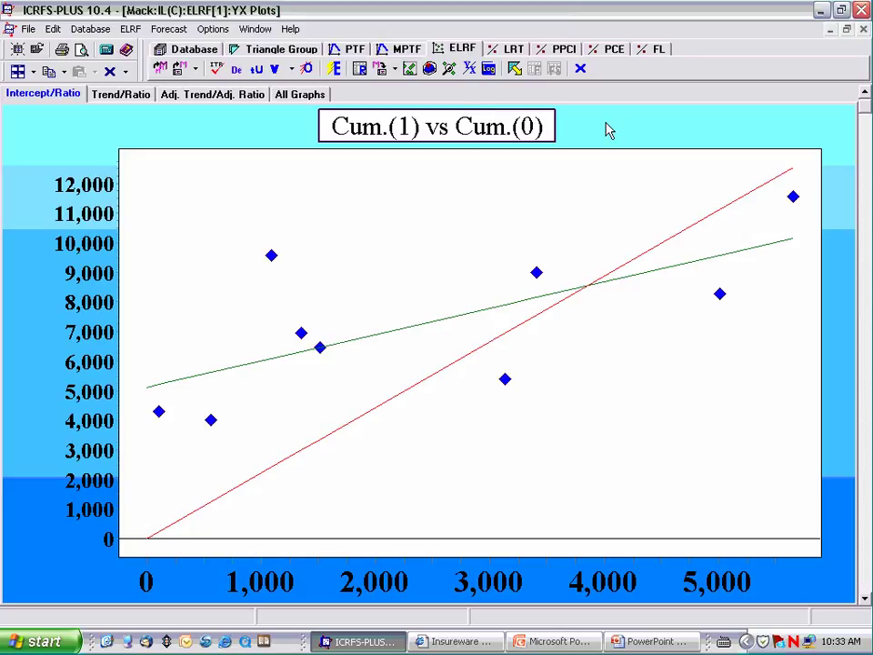
Enlarge the Incr.(1) vs Cum.(0) plot and review the incremental versus cumulative plots through Incr.(6) vs Cum.(5).
double_click(516, 149)
double_click(514, 107)
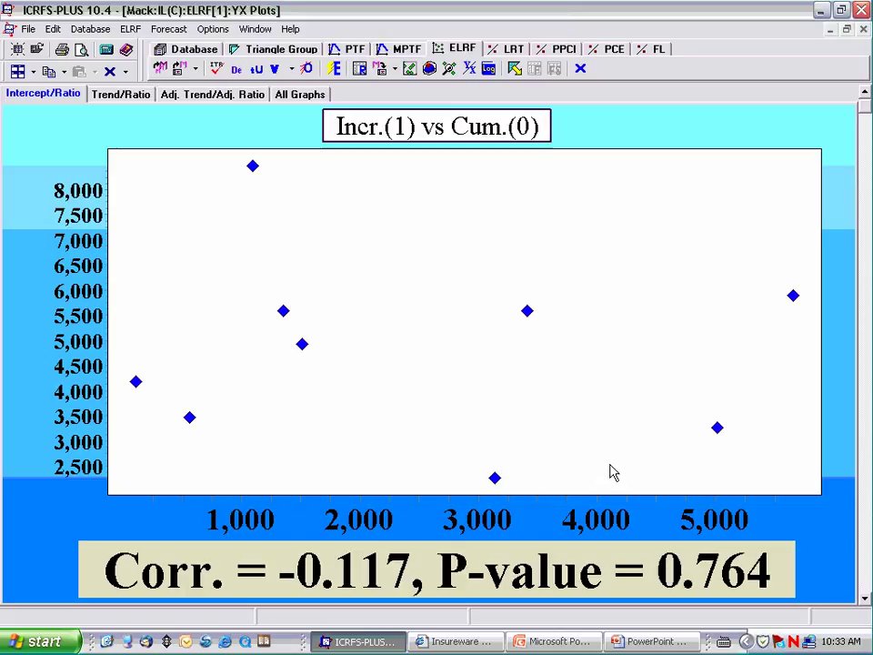
click(865, 602)
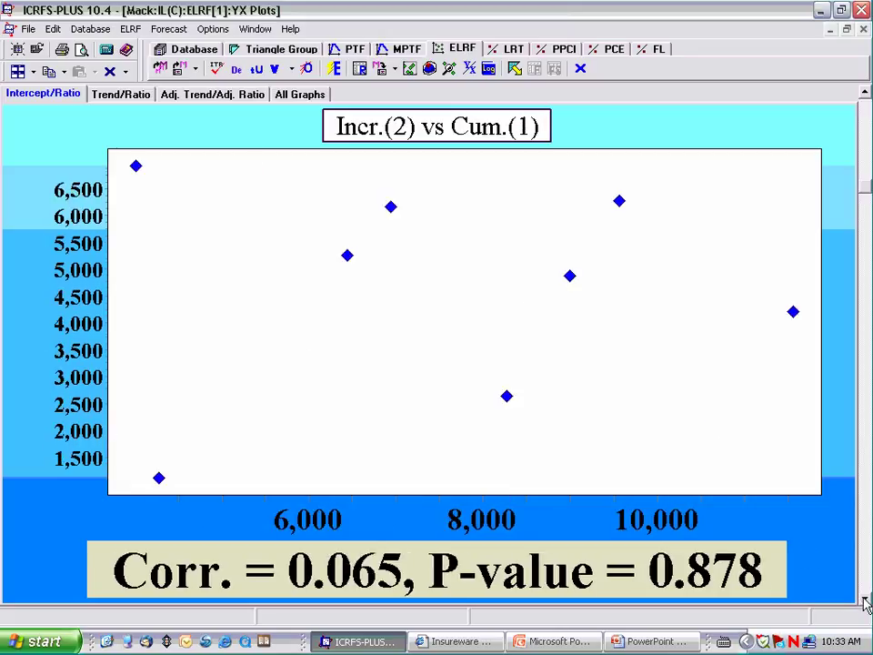
click(866, 602)
click(866, 602)
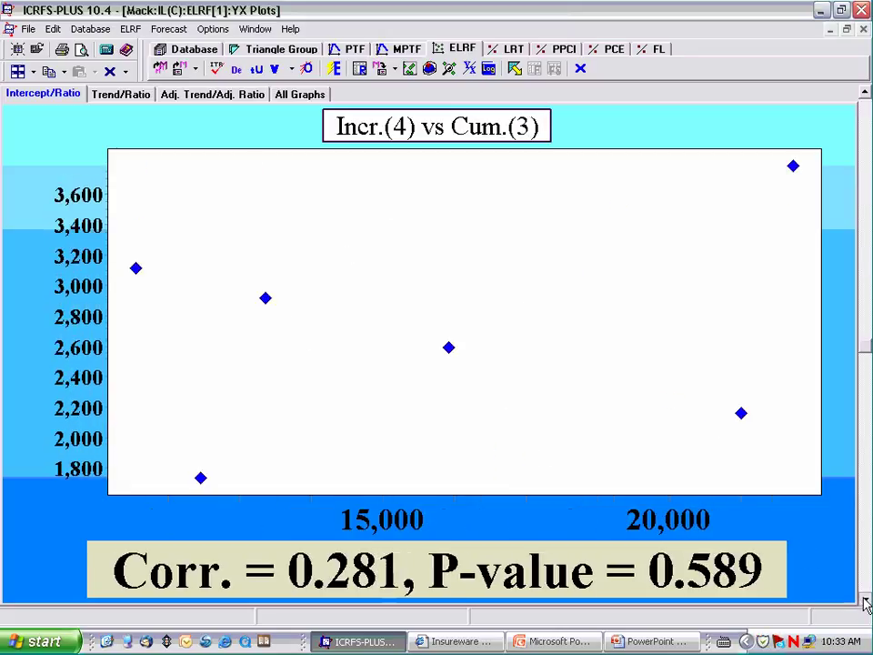
click(866, 602)
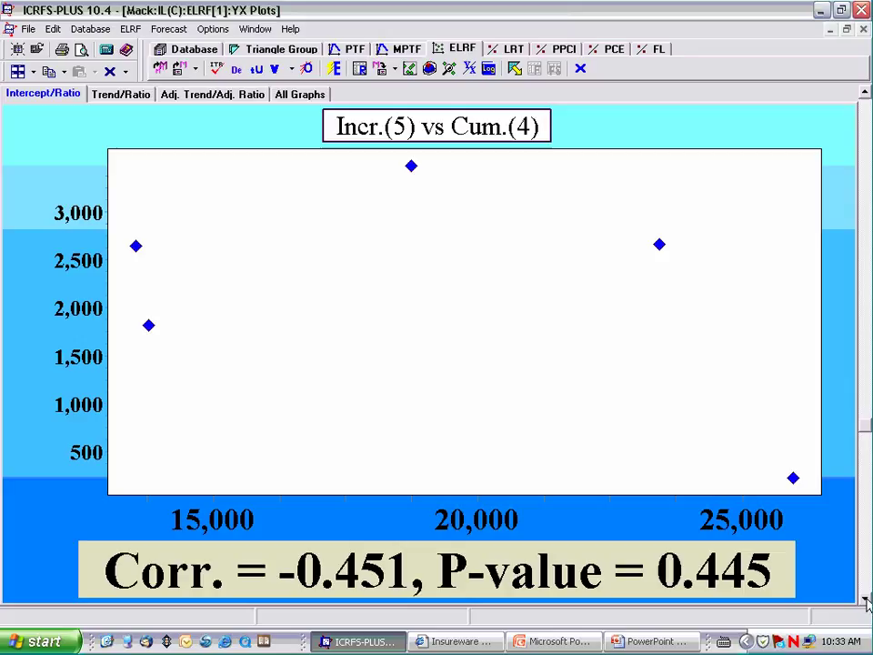
click(865, 603)
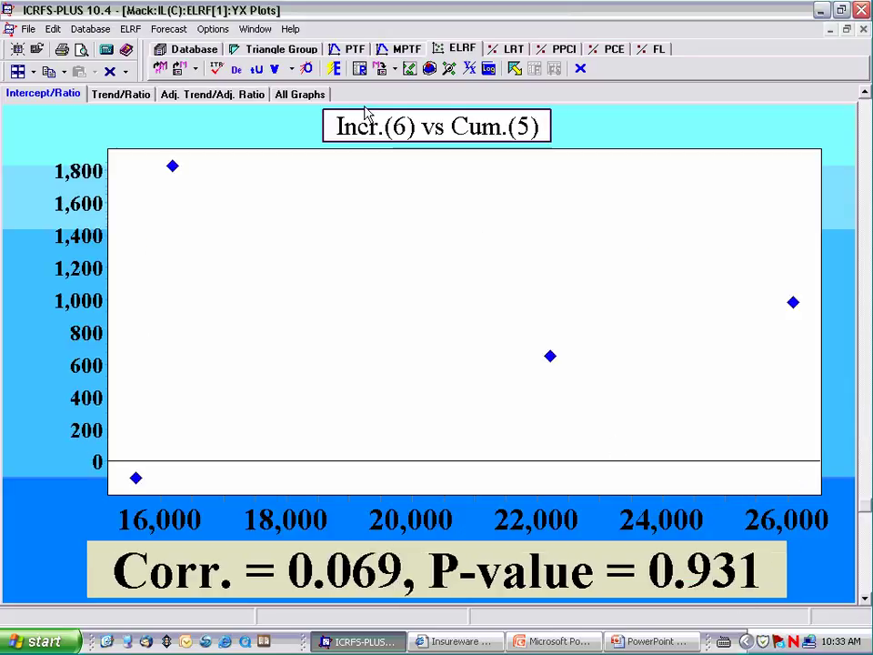
Show the ELRF parameter estimates and reduce the model to its significant terms, fixing the ratios for periods 0~1 to 6~7 at 1.
click(359, 71)
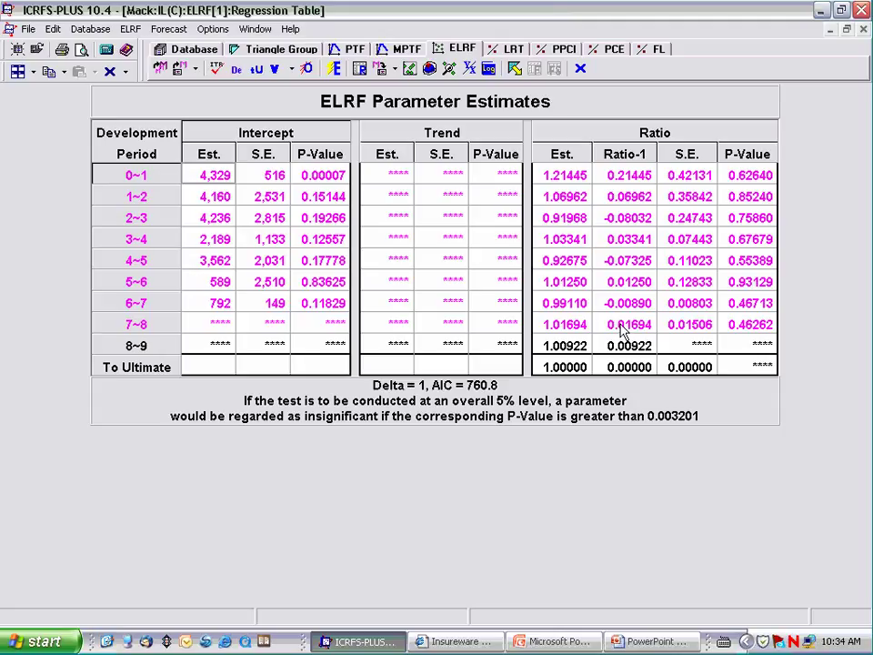
click(308, 73)
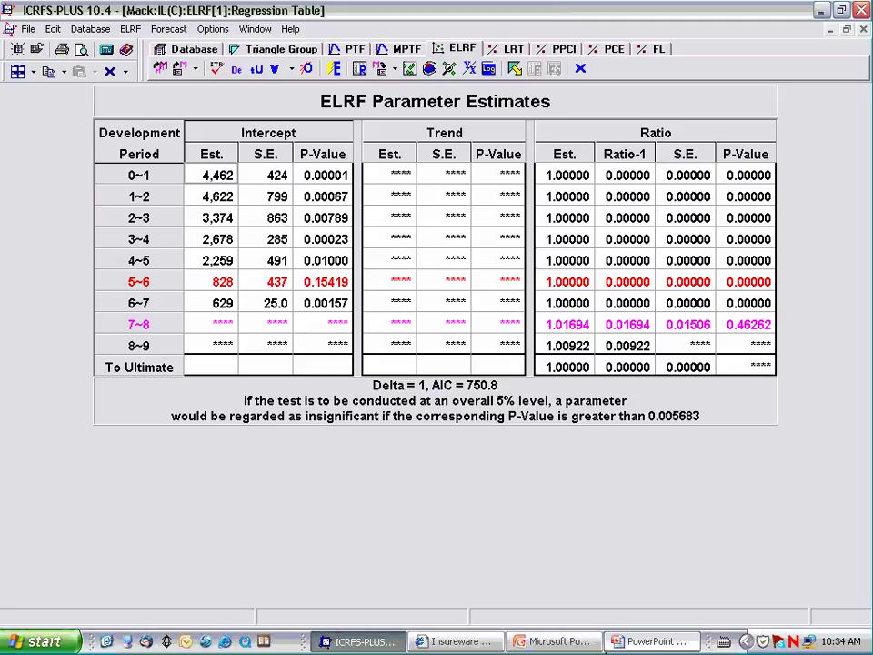
Close the YX plots and tile the regression table side by side with the weighted residuals versus accident year plot.
click(410, 70)
click(33, 70)
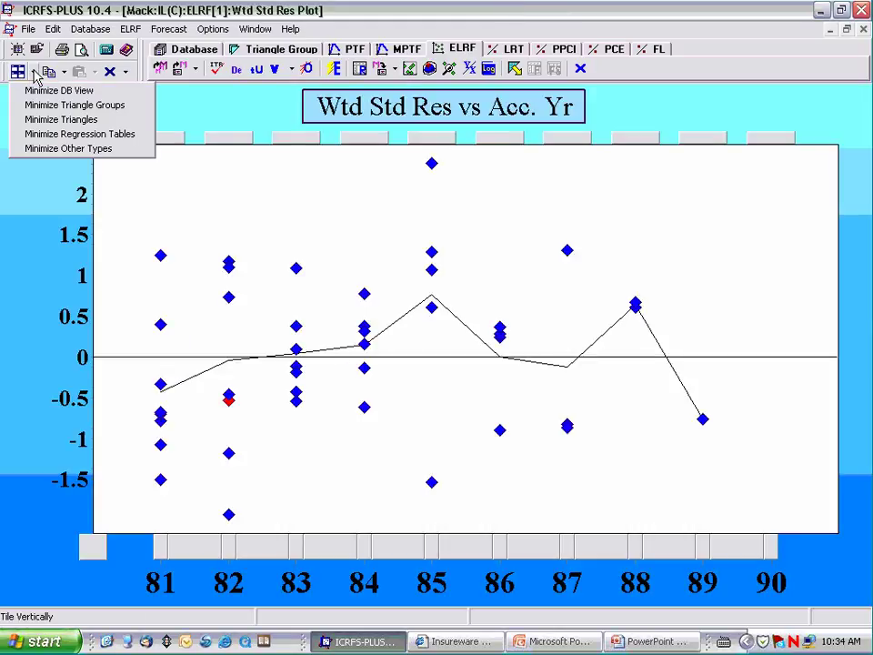
click(27, 121)
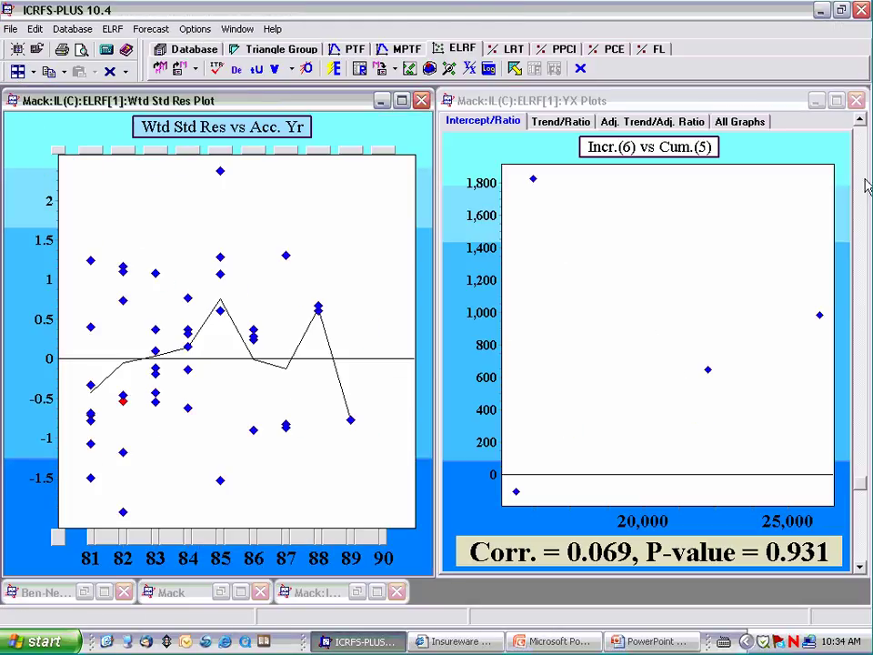
click(860, 100)
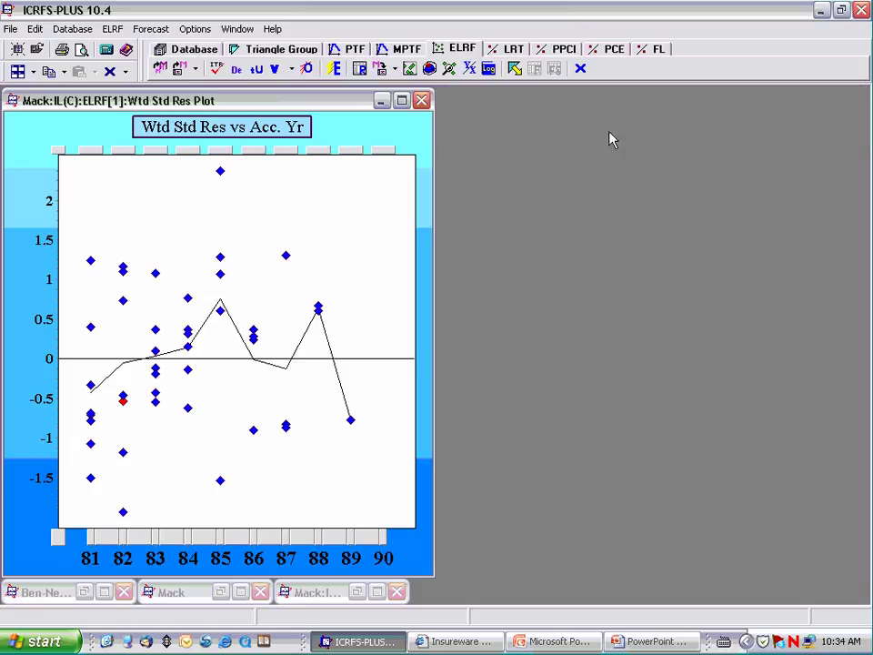
click(359, 71)
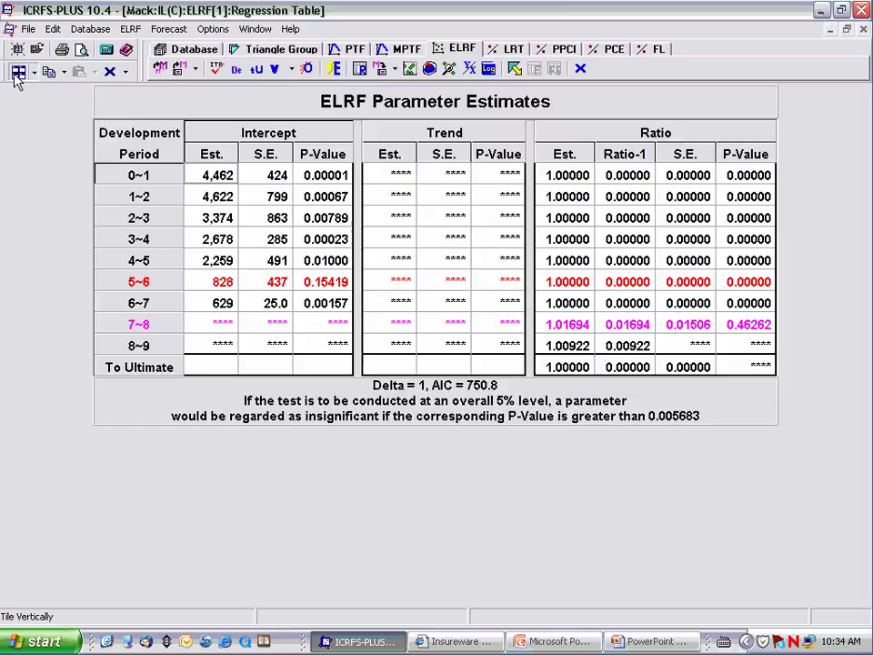
click(17, 72)
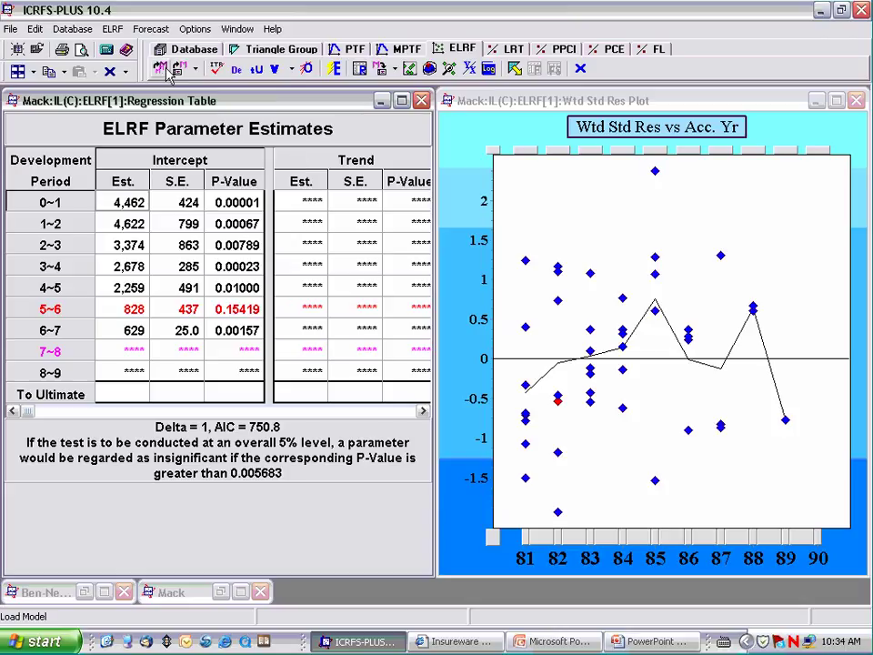
Apply the Ratio Only model template with Delta 1 and restore the view of all four weighted residual plots.
click(124, 50)
click(391, 145)
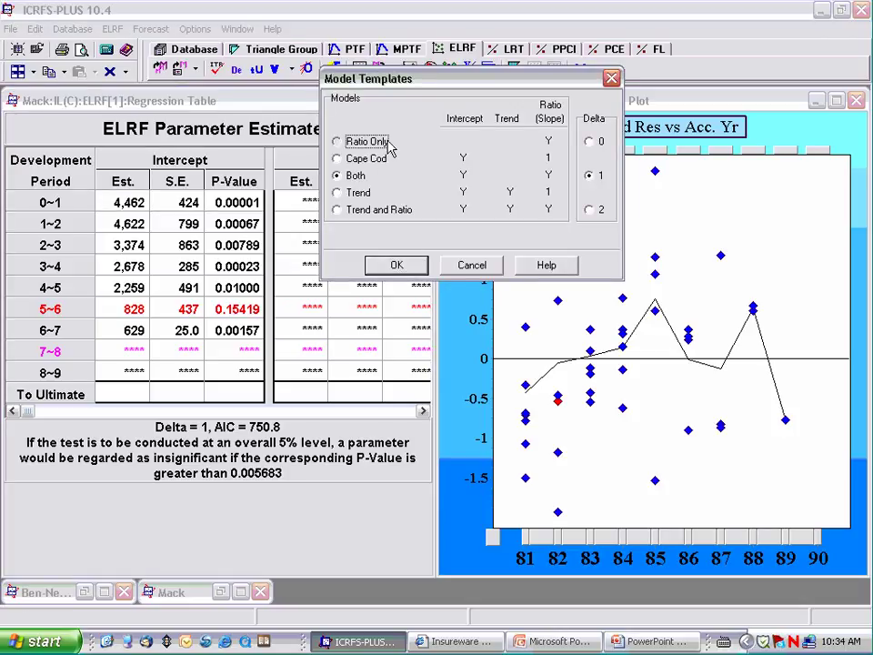
click(400, 269)
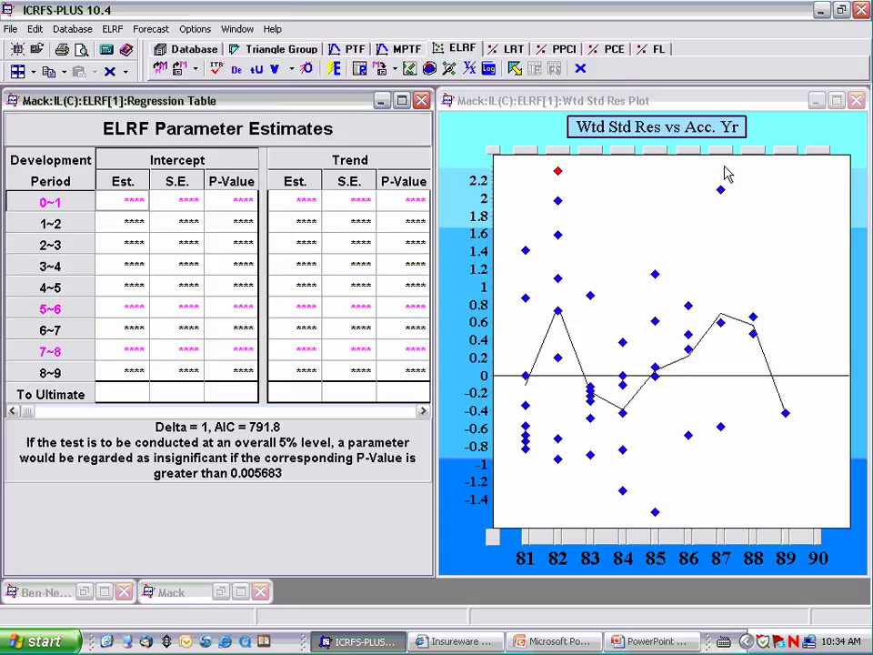
double_click(701, 139)
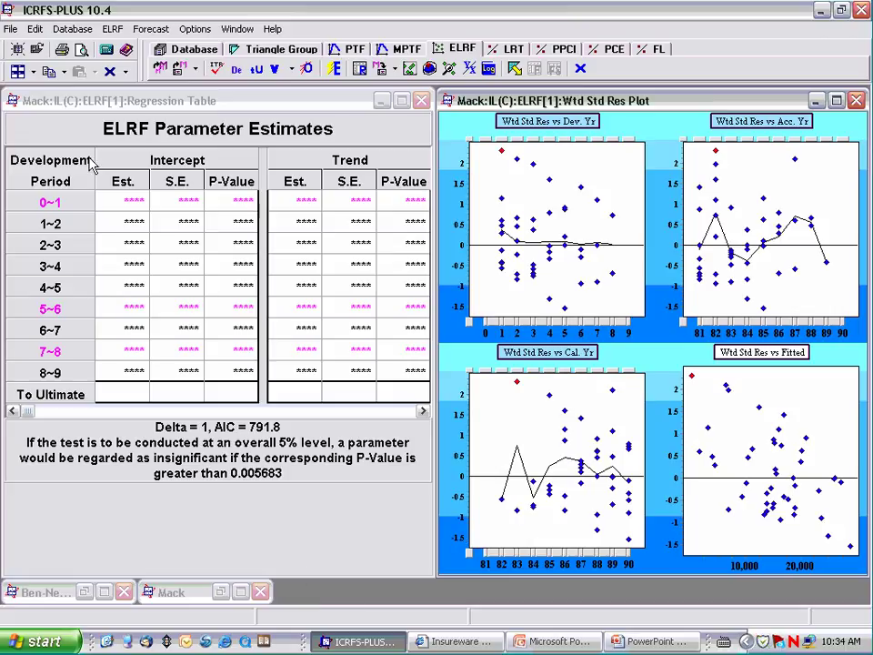
Switch the model template to Both with Delta 1, keeping the regression table and residual plots side by side.
click(124, 50)
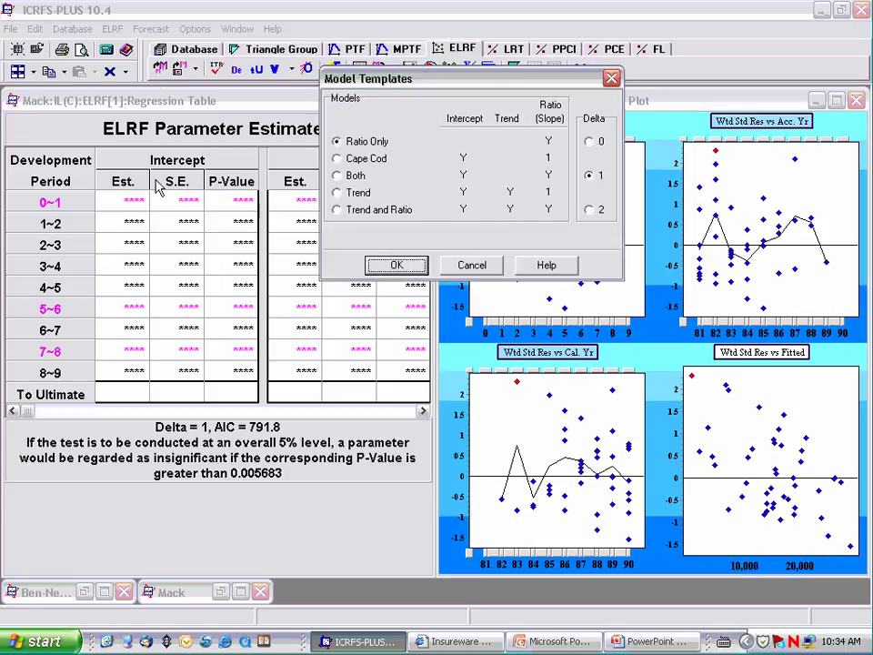
click(359, 177)
click(396, 266)
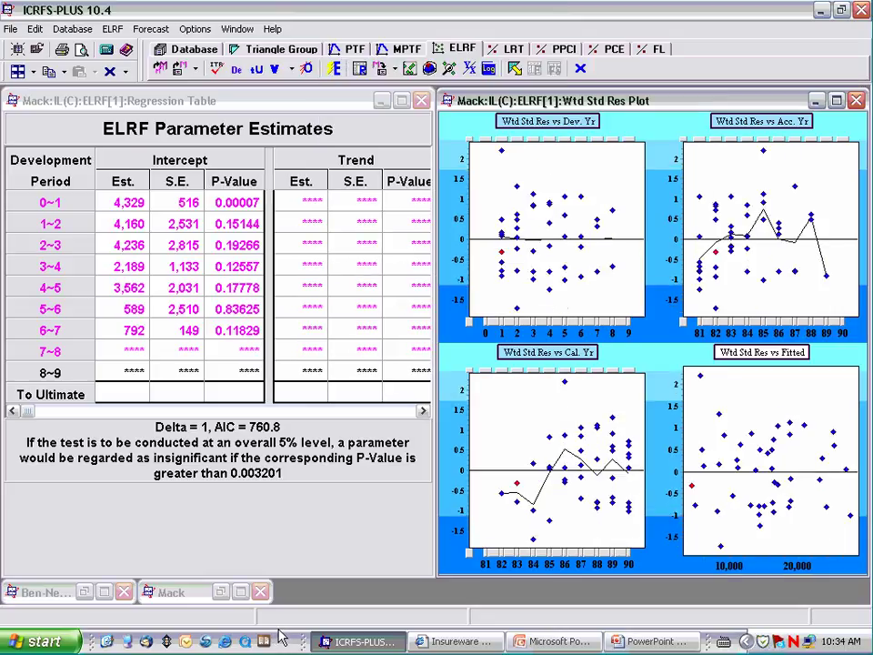
View the maximized YX plots for Cum.(1) vs Cum.(0) and Cum.(2) vs Cum.(1), and close them.
click(470, 71)
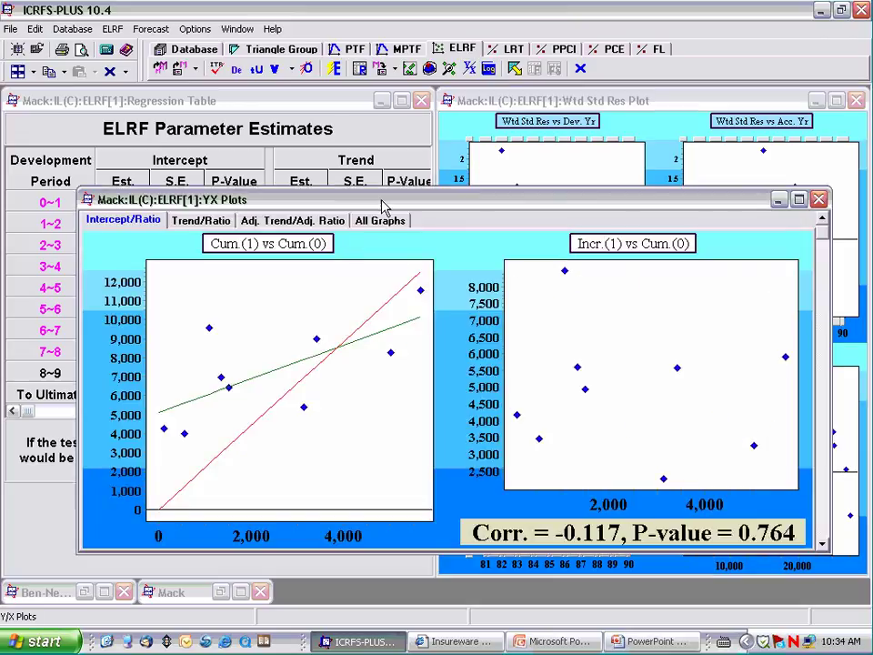
click(799, 201)
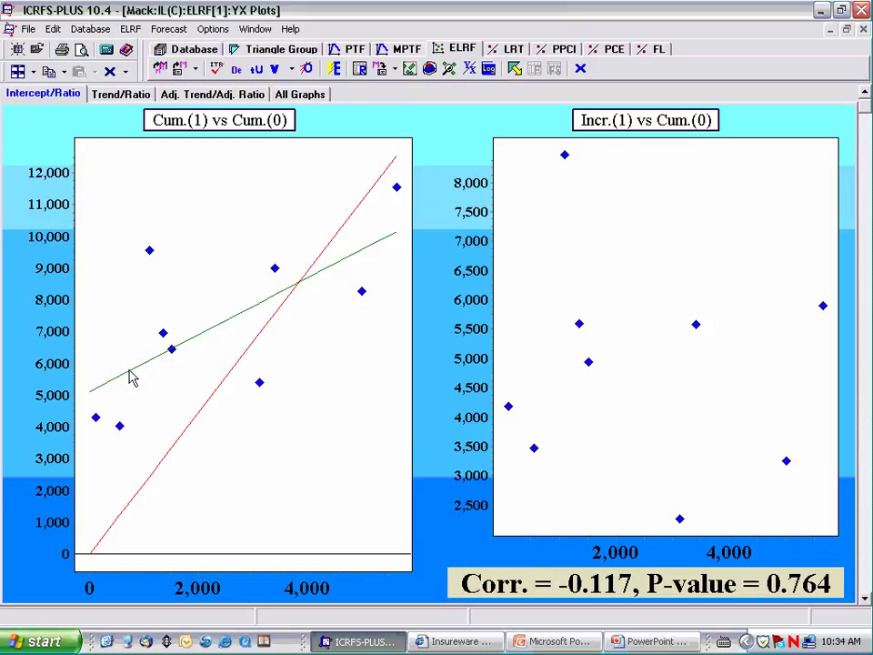
double_click(255, 123)
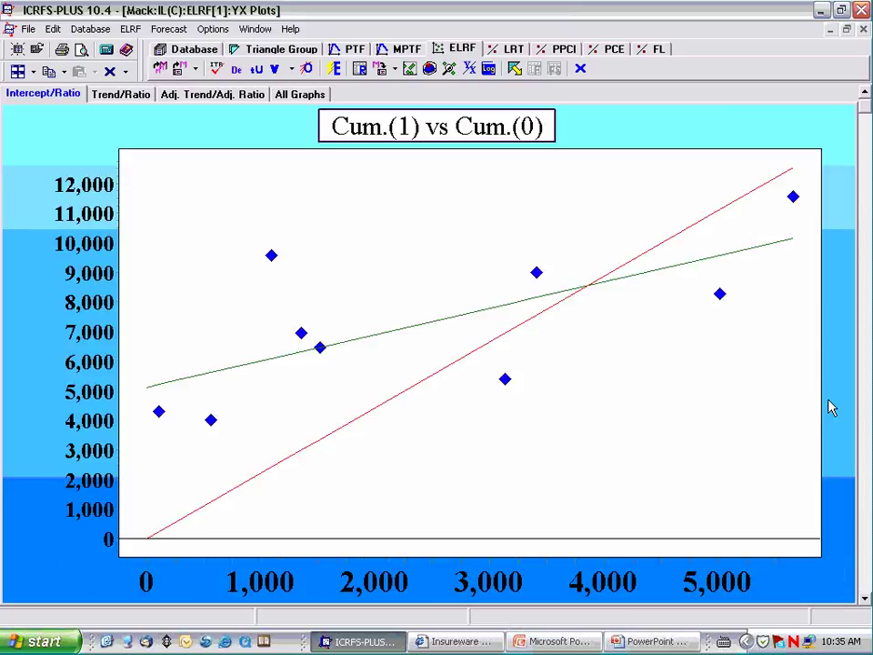
click(864, 598)
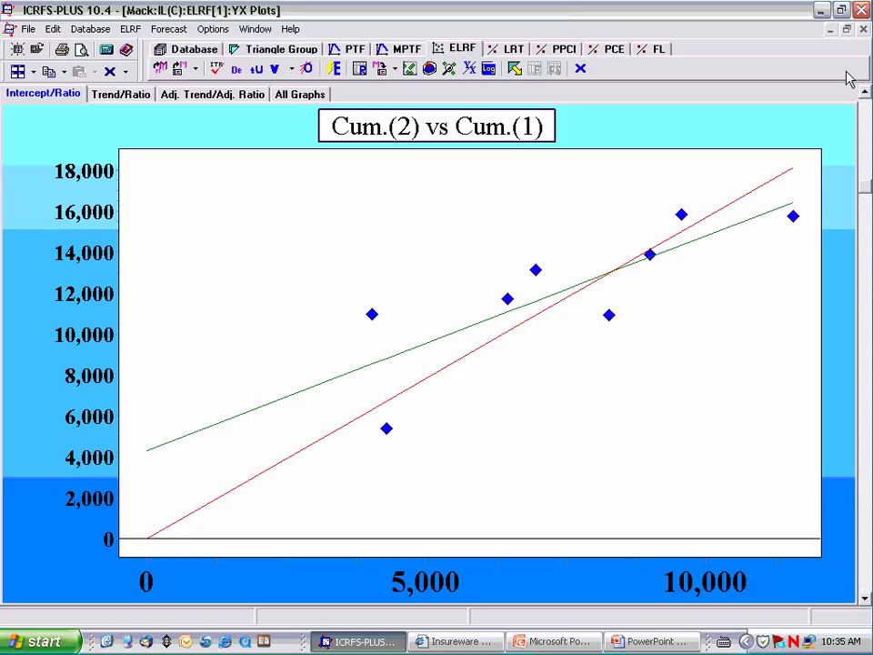
click(862, 29)
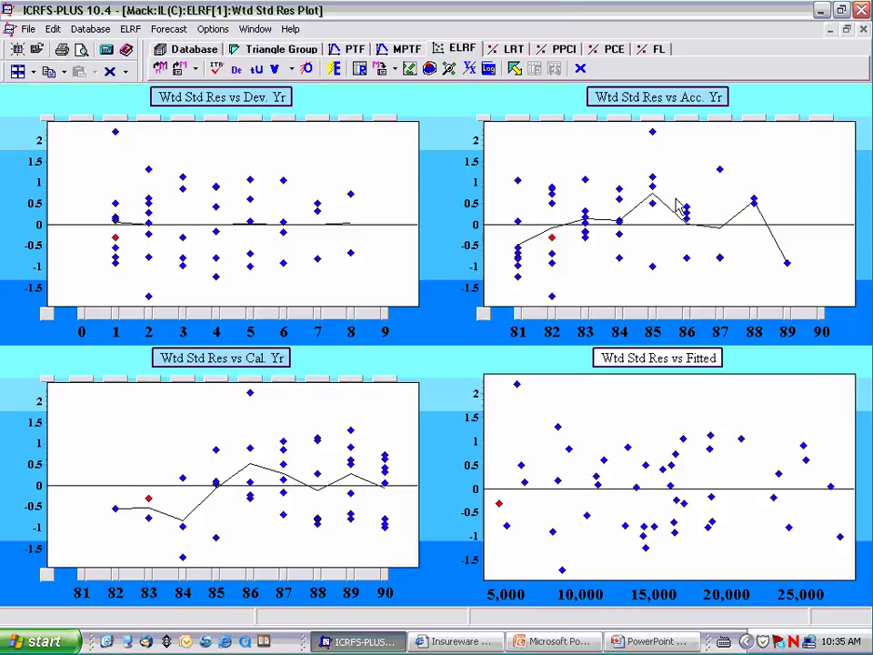
Apply the Cape Cod model template with Delta 1 to compare its weighted residuals.
click(157, 72)
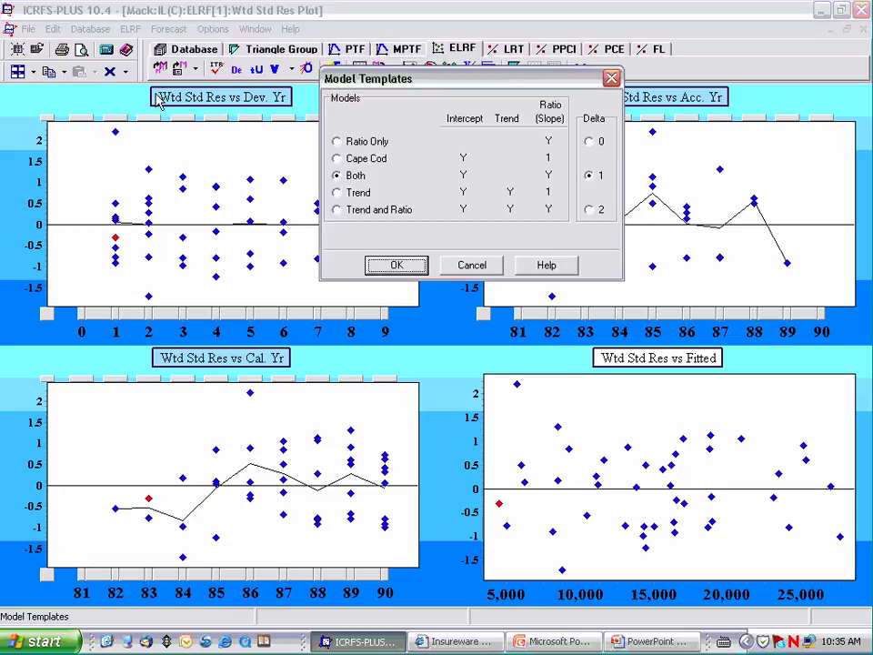
click(371, 160)
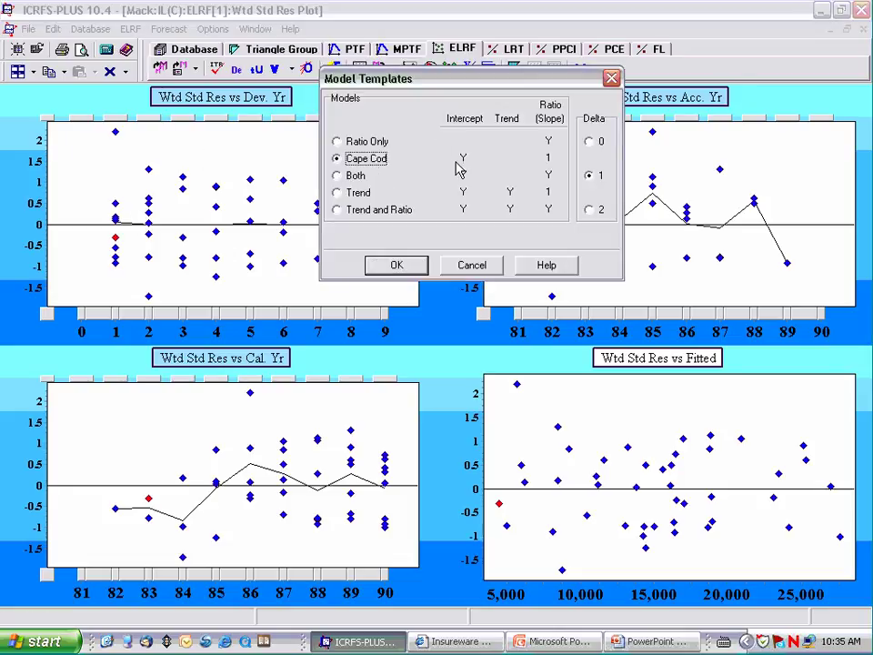
click(401, 271)
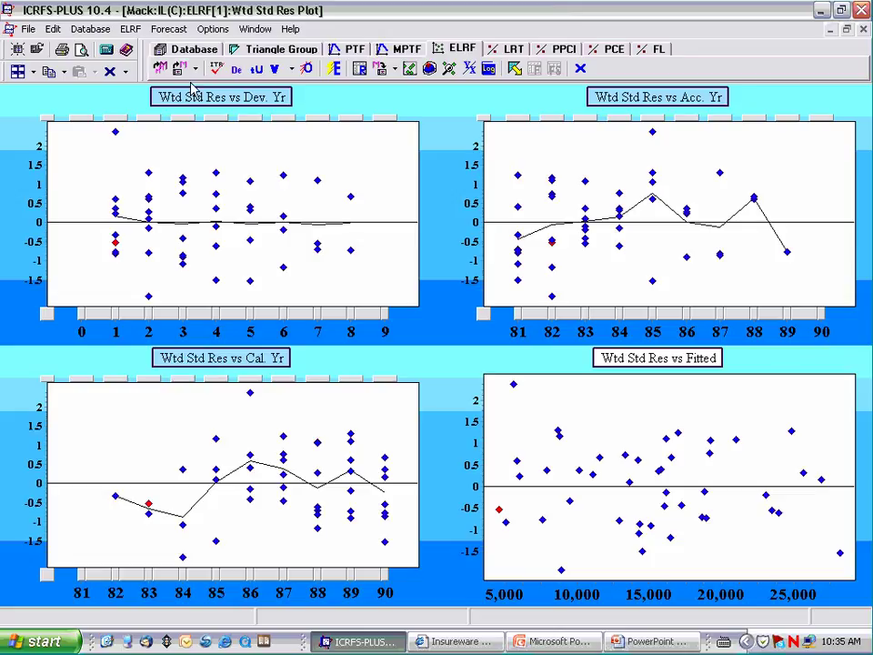
Switch the model template to Ratio Only with Delta 1 and generate the incremental forecast table.
click(161, 70)
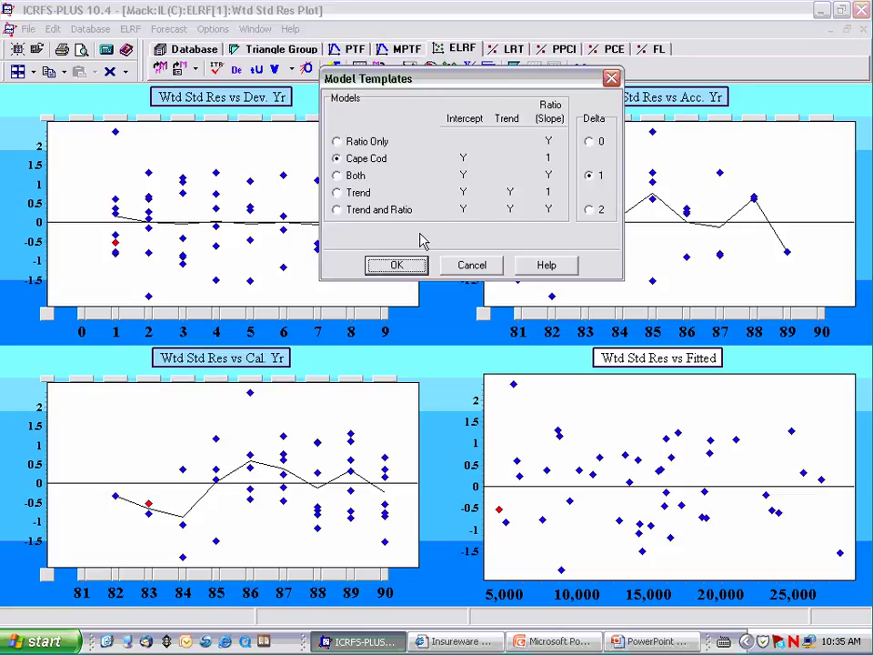
click(380, 144)
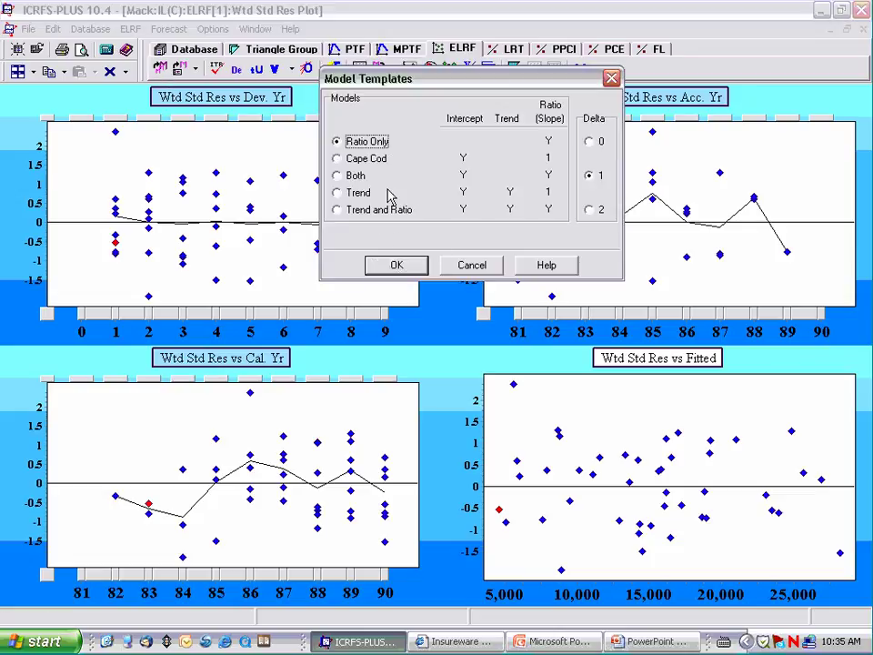
click(397, 265)
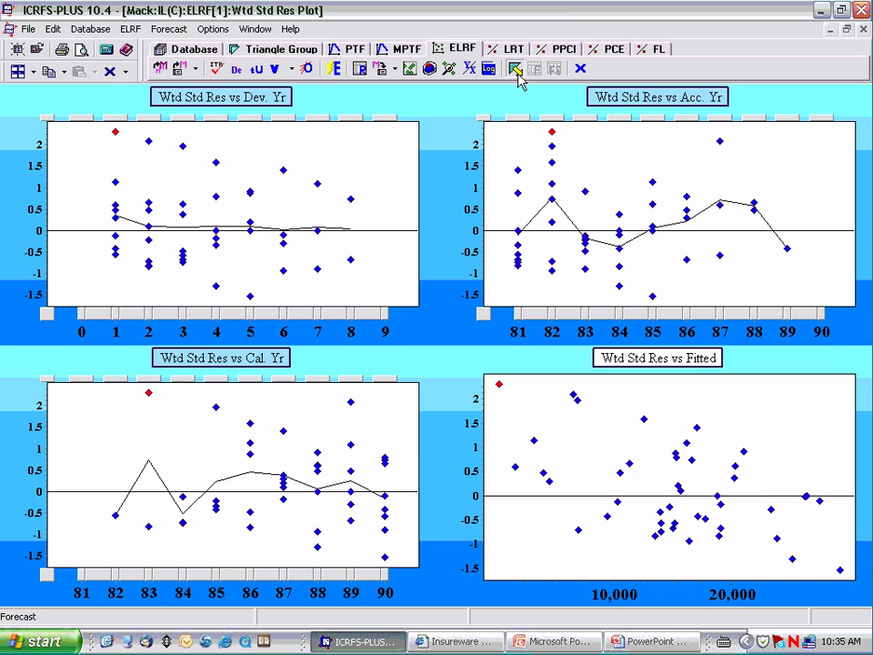
click(516, 71)
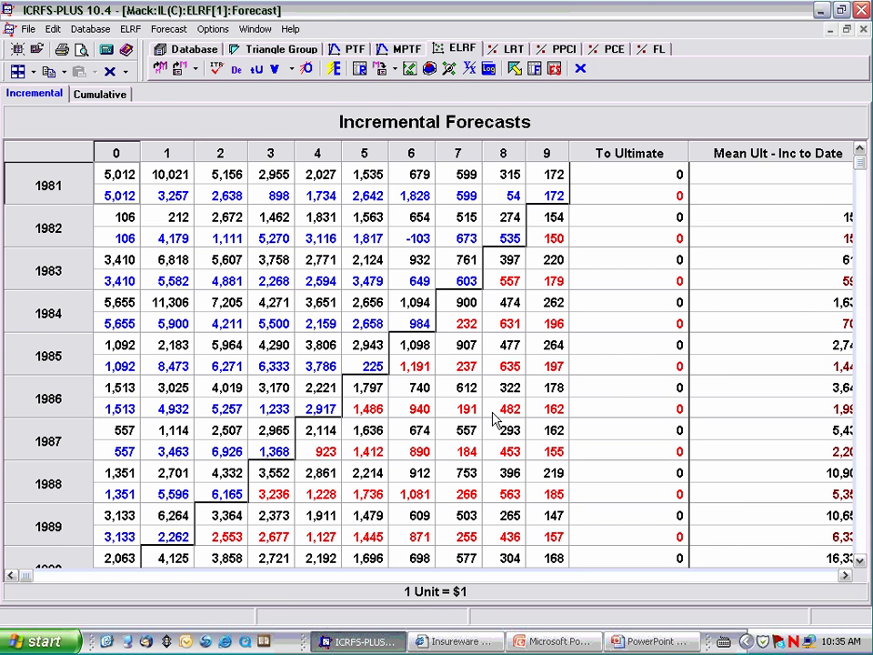
Review the Ratio Only cumulative forecasts, and return to the incremental forecasts down through accident year 1990.
click(116, 99)
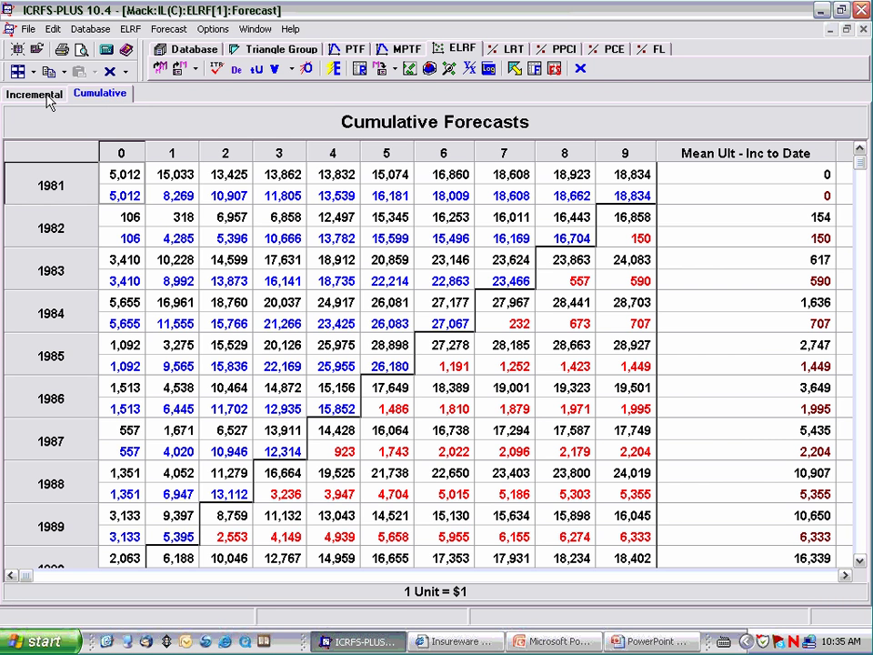
click(47, 97)
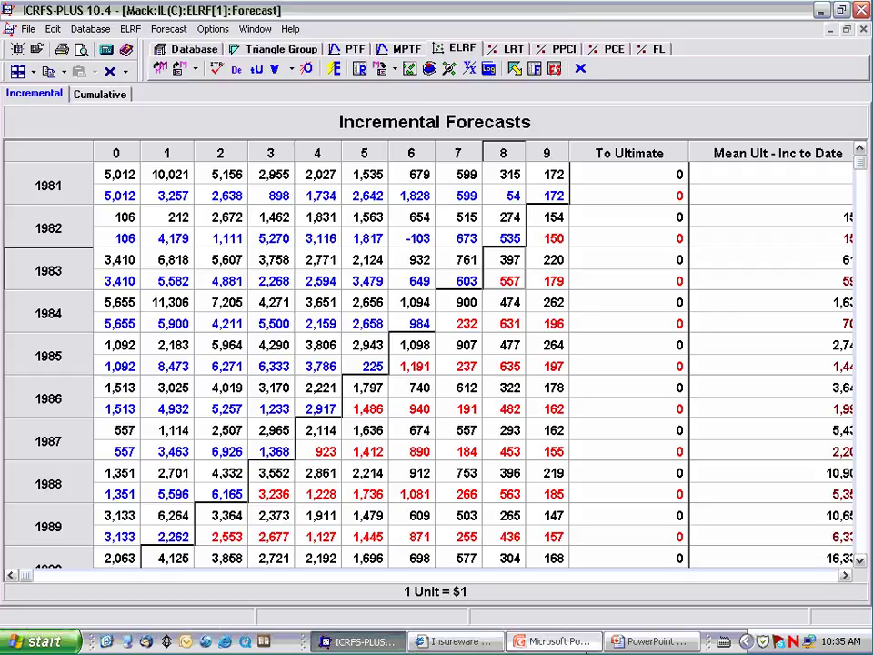
click(857, 561)
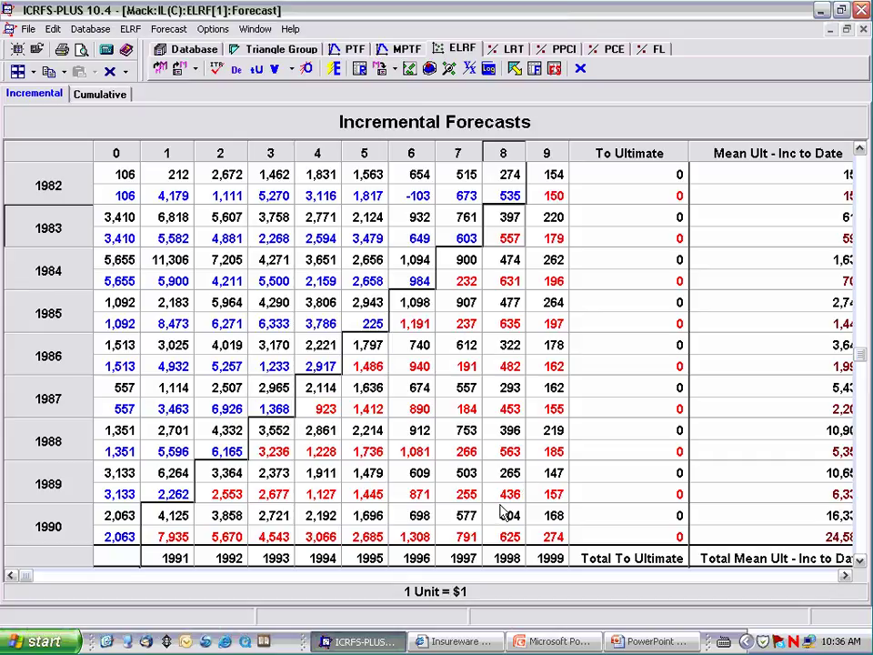
Check the weighted residual plots, and highlight the outstanding CVs for 1987 to 1990 in the accident year forecast summary.
click(410, 70)
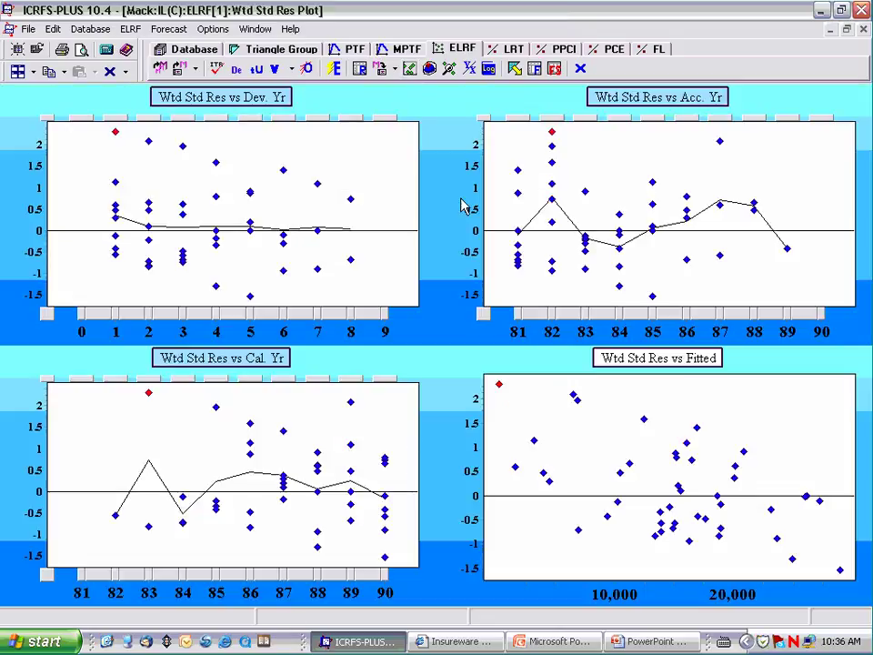
click(411, 67)
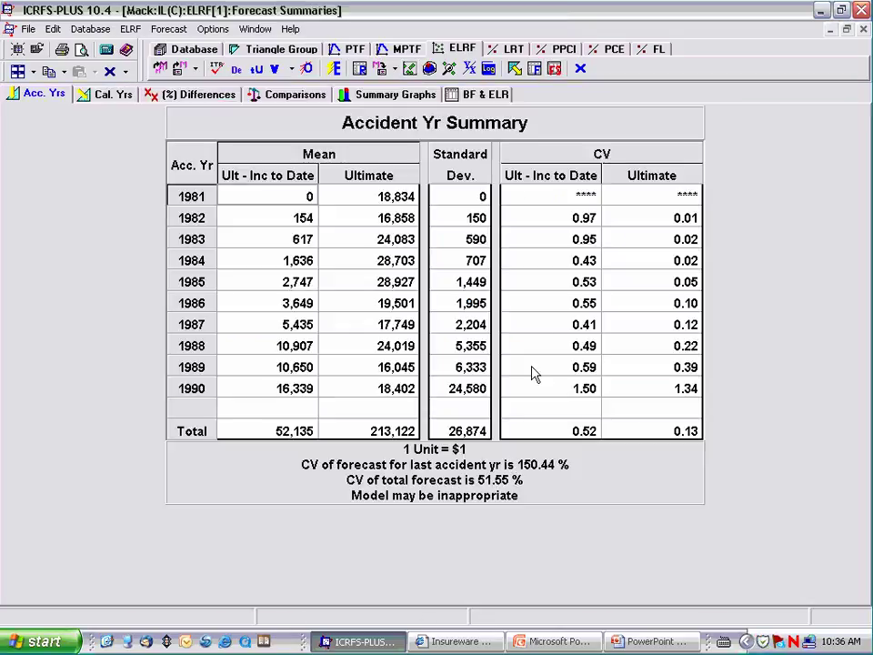
drag(540, 329, 533, 387)
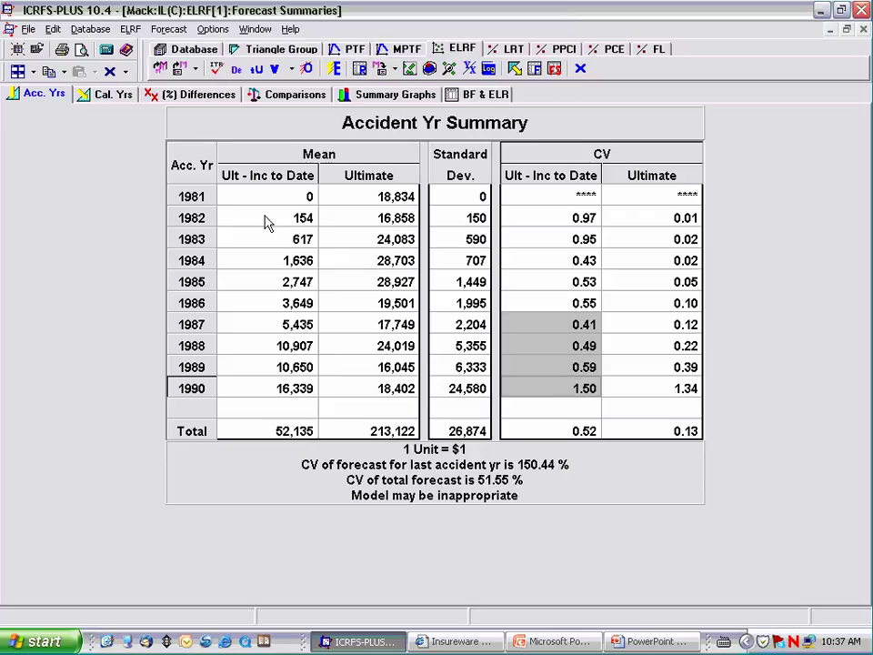
Switch the model template from Ratio Only to Cape Cod with Delta 1.
click(161, 69)
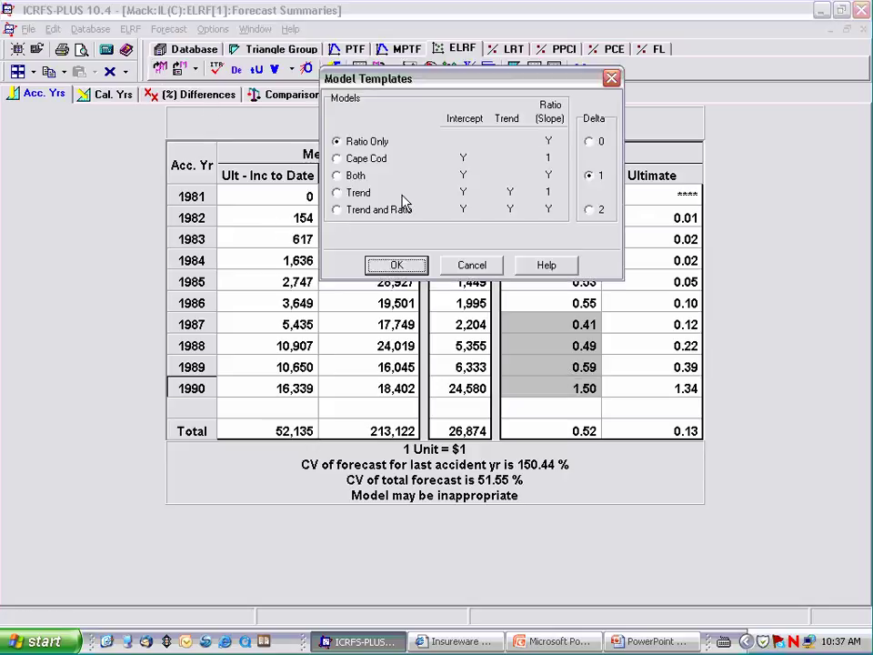
click(374, 161)
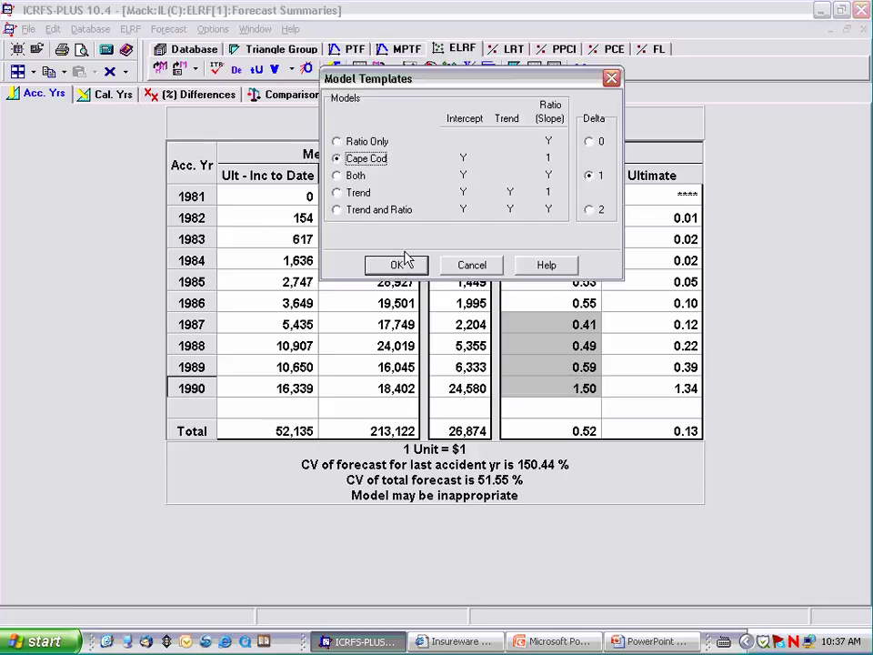
click(397, 266)
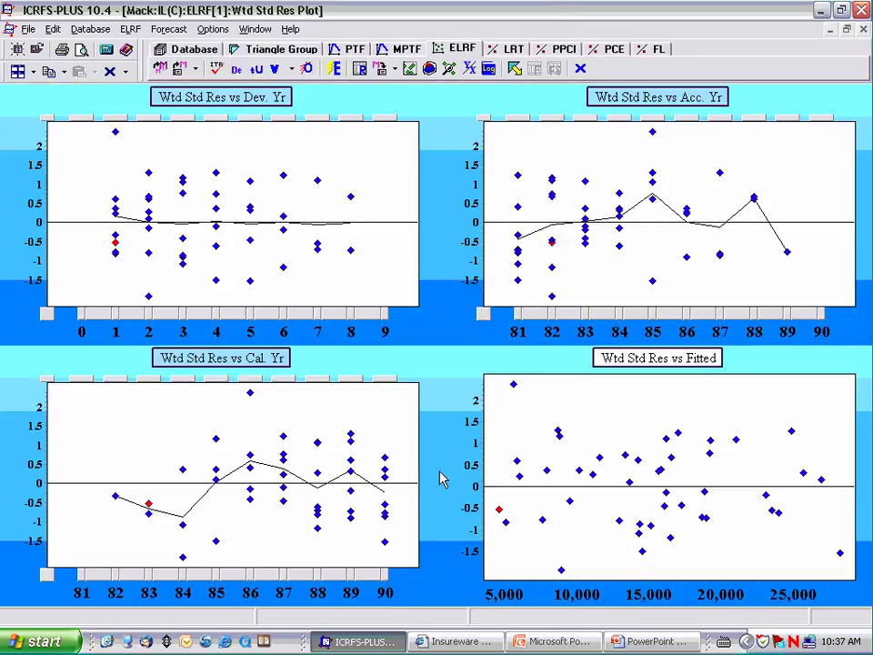
Draw two vertical red pen lines across the Incremental triangle on the PowerPoint slide, and return to ICRFS-PLUS.
key(alt+Tab)
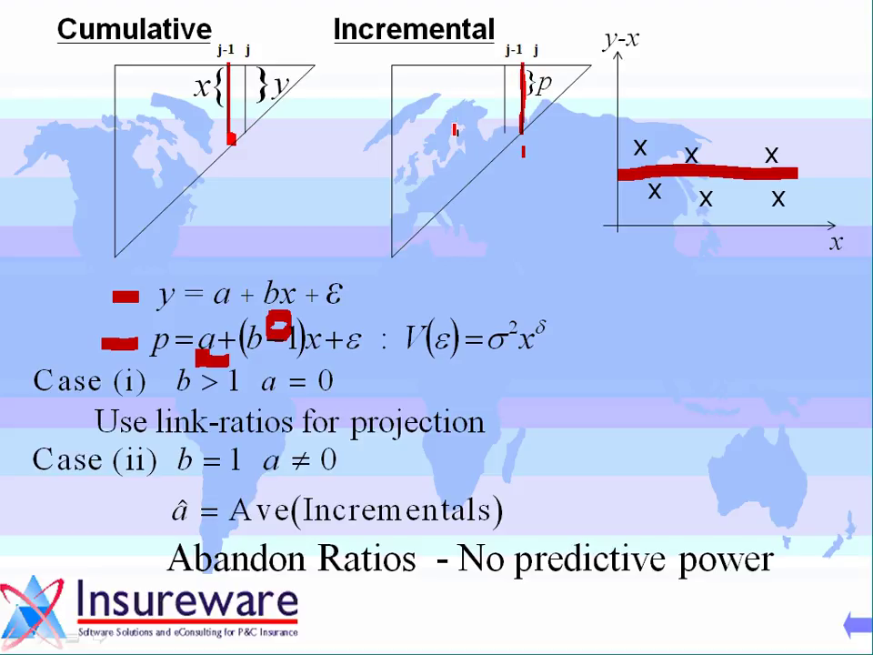
drag(452, 65, 452, 214)
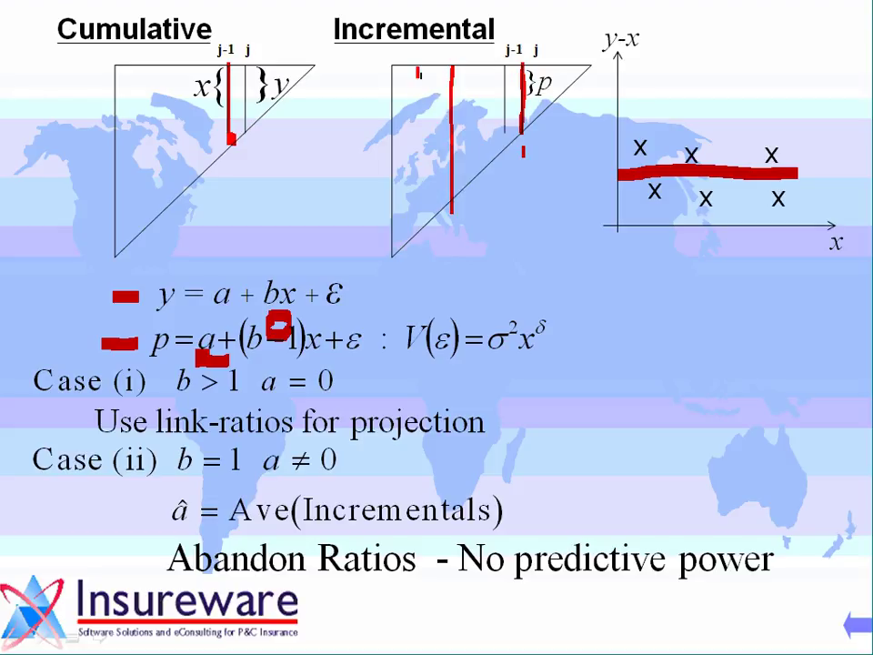
drag(419, 69, 417, 235)
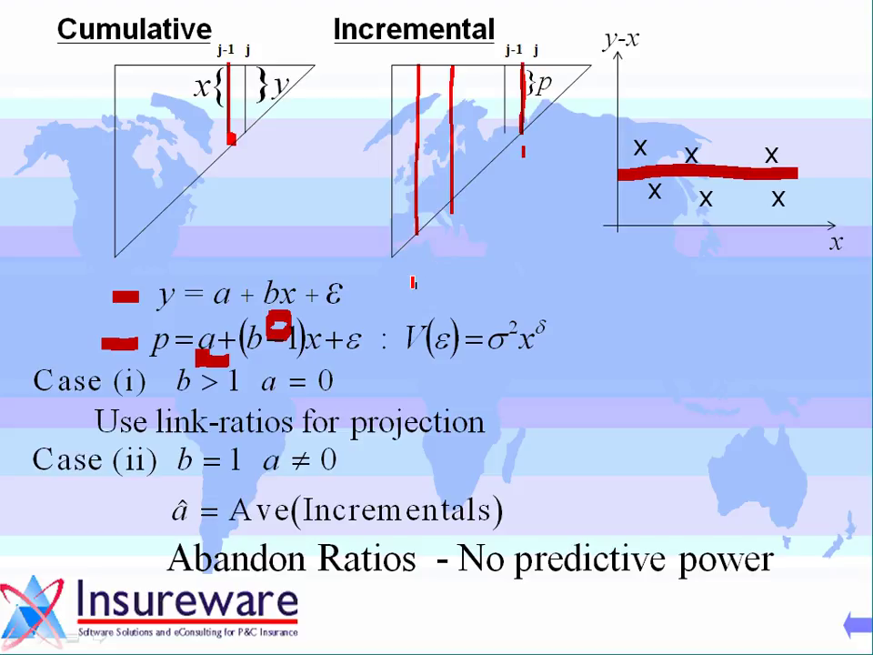
key(alt+Tab)
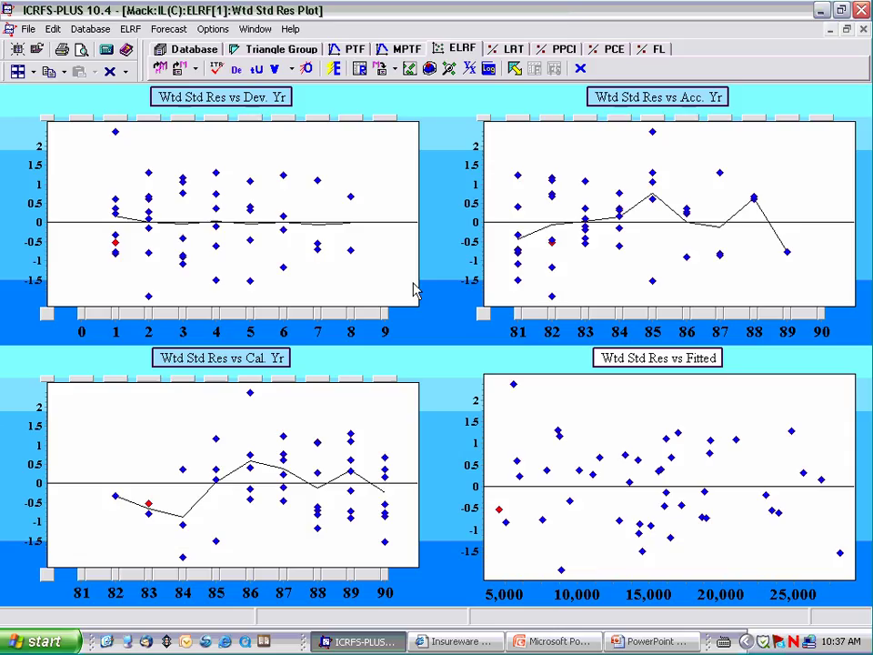
Generate the Cape Cod incremental forecasts after enlarging the residuals by accident year, and compare the model runs in the log book.
double_click(627, 114)
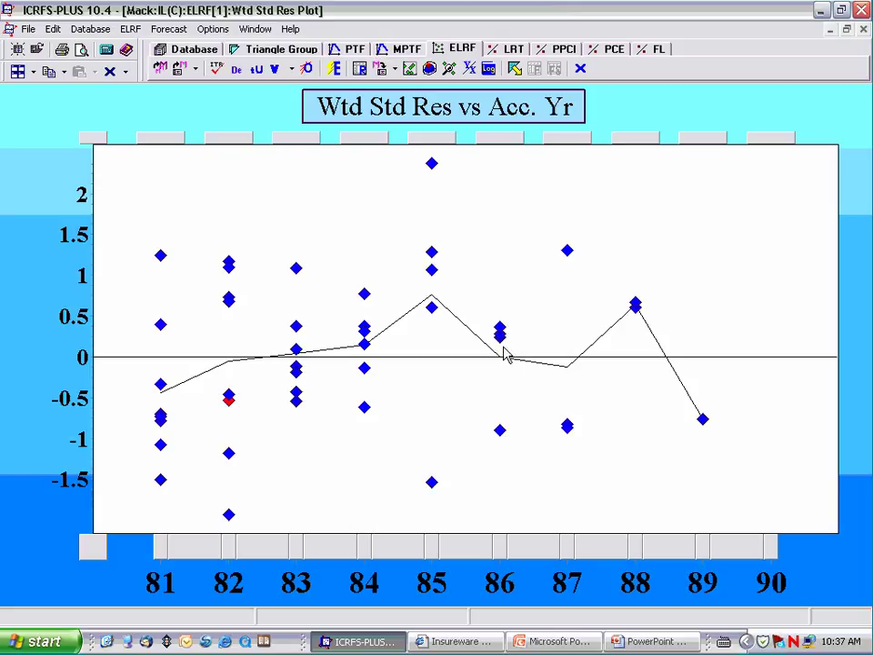
click(515, 70)
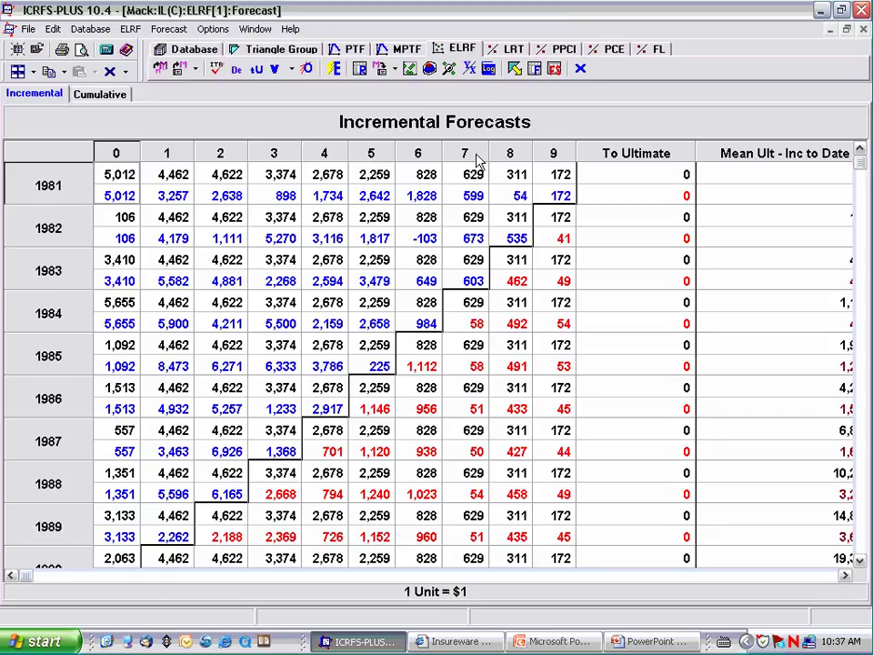
click(488, 70)
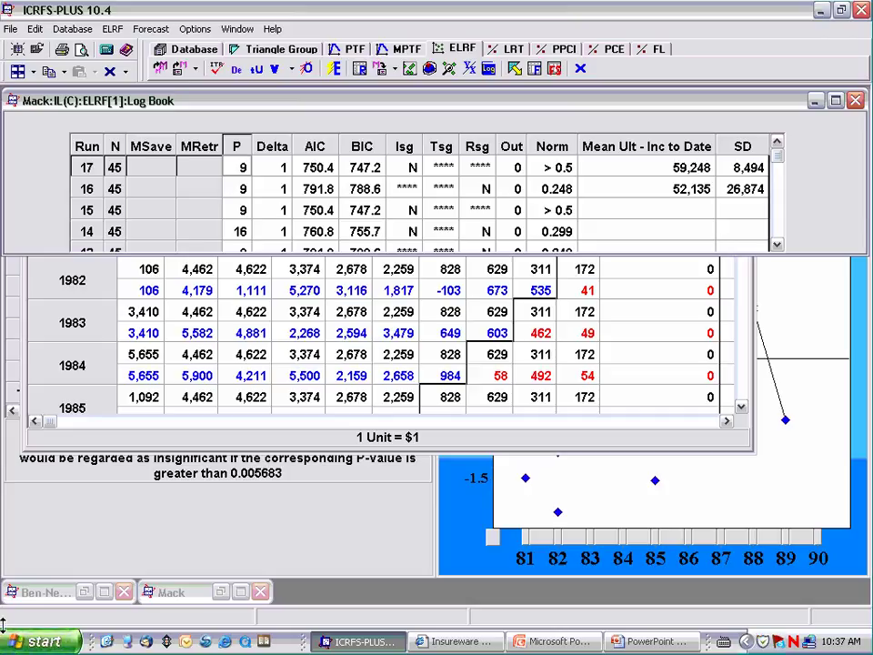
Switch to the PowerPoint slide show and advance to the slide on Condition 1 and Condition 2.
key(alt+Tab)
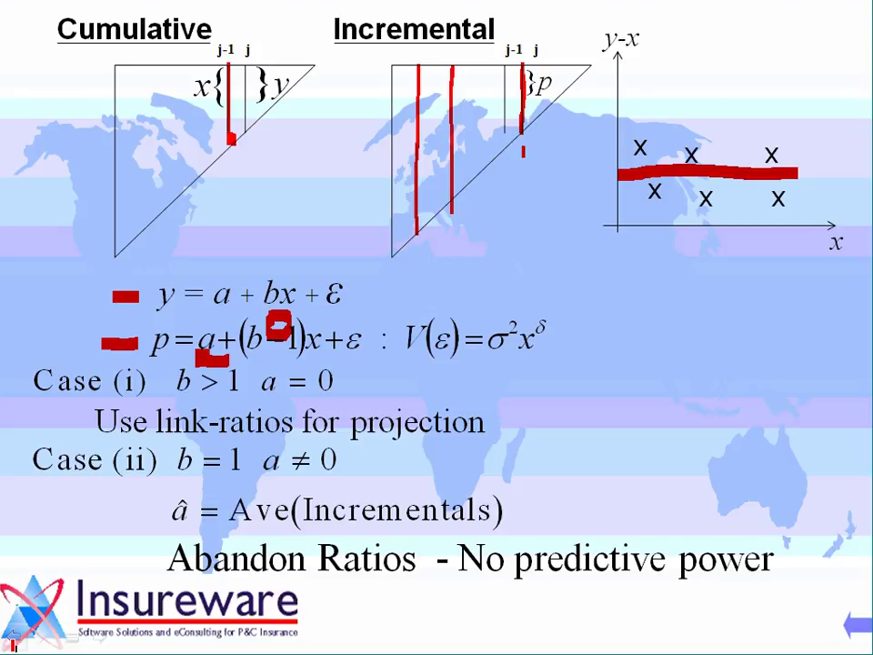
key(Right)
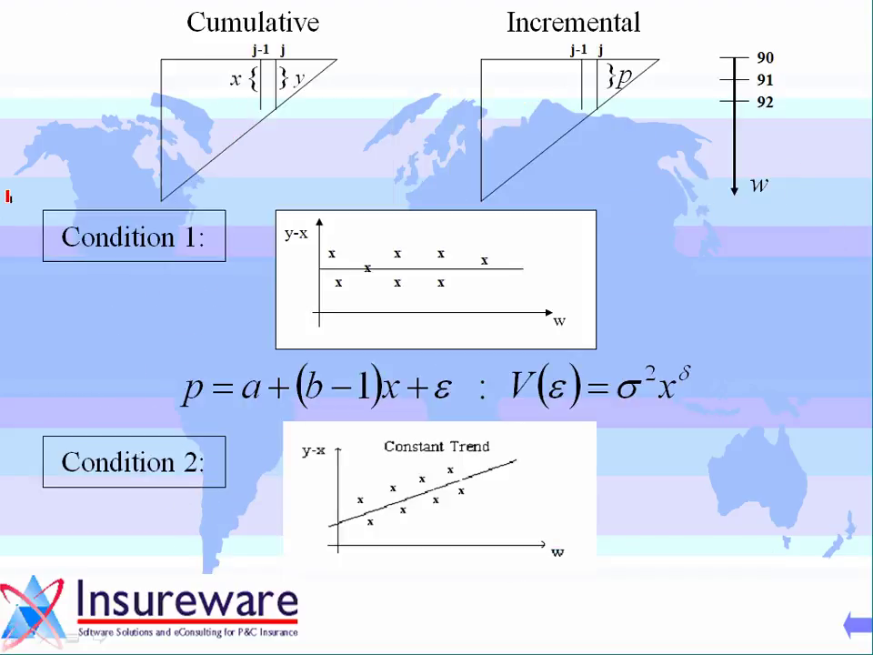